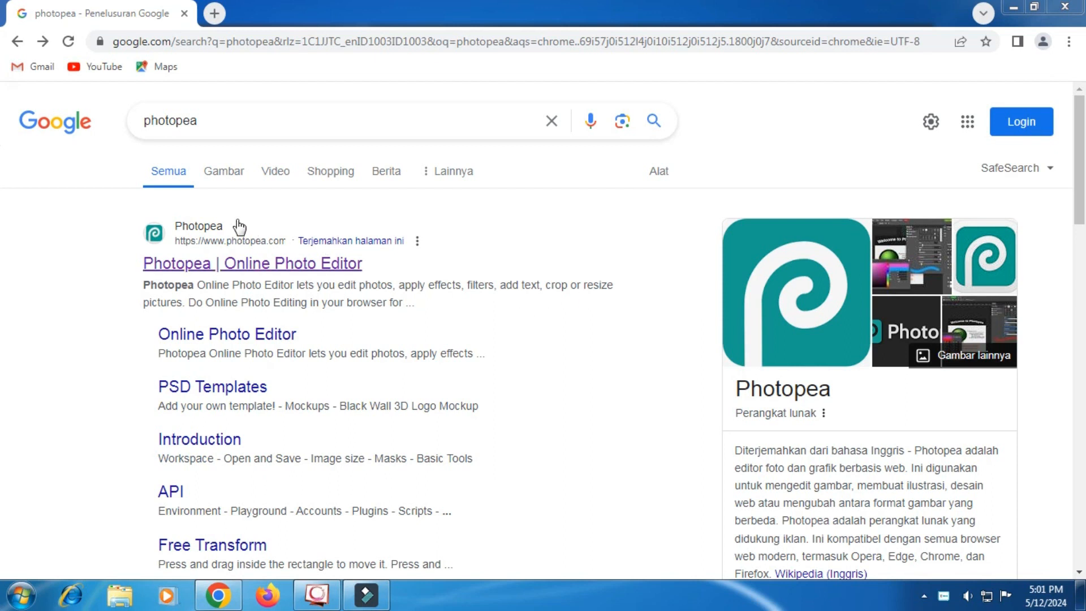
Step: Open the Photopea online photo editor from the Google search results
left_click_drag(222, 122, 80, 195)
left_click(80, 212)
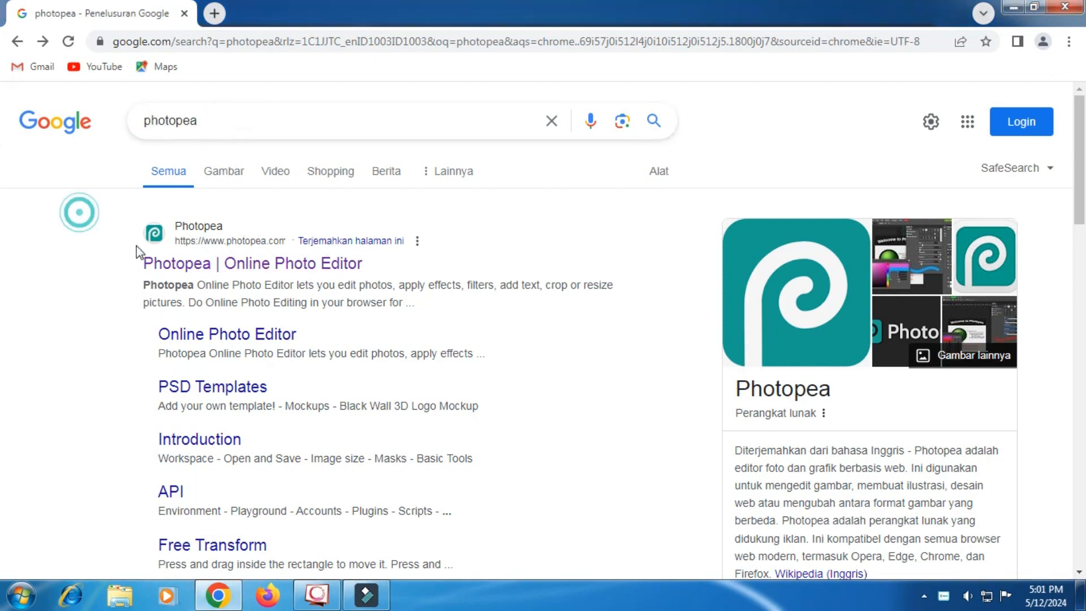
left_click(229, 263)
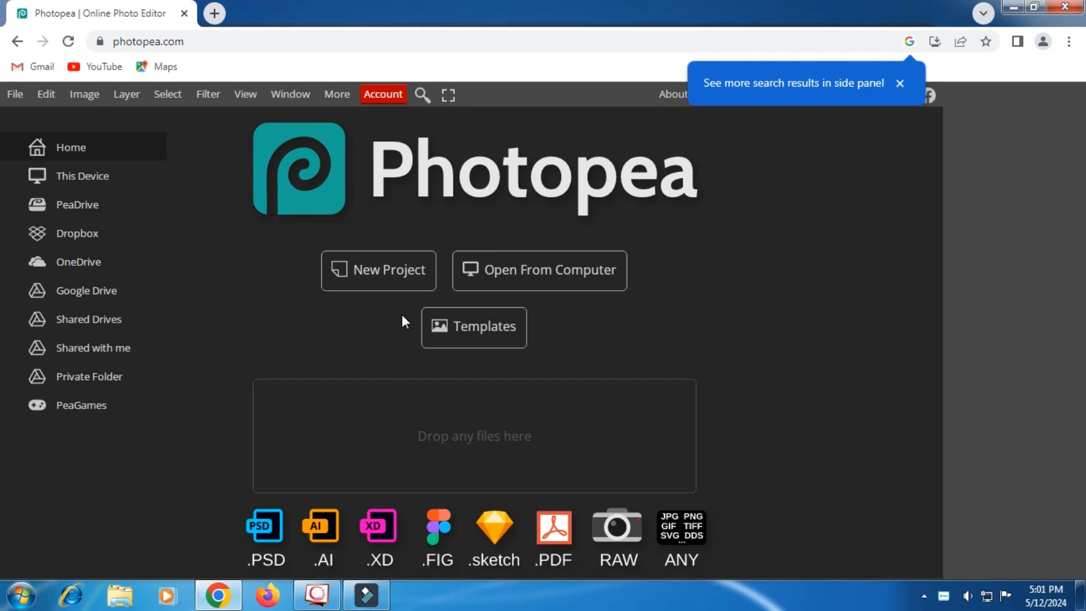
Step: Review the list of keyboard shortcuts for commands, navigation and tools, and close it
left_click(344, 95)
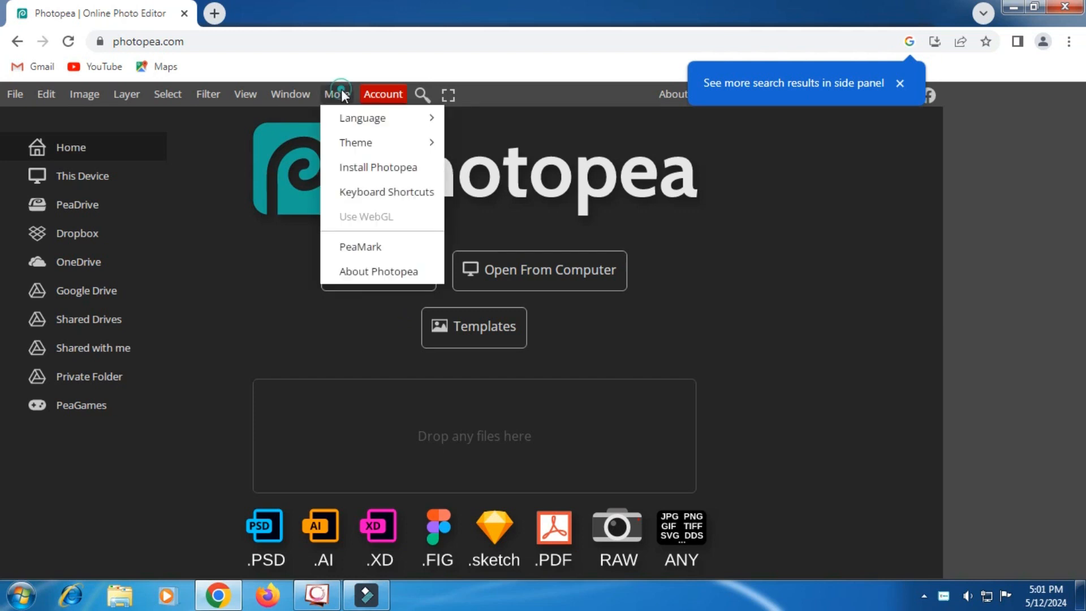
left_click(403, 196)
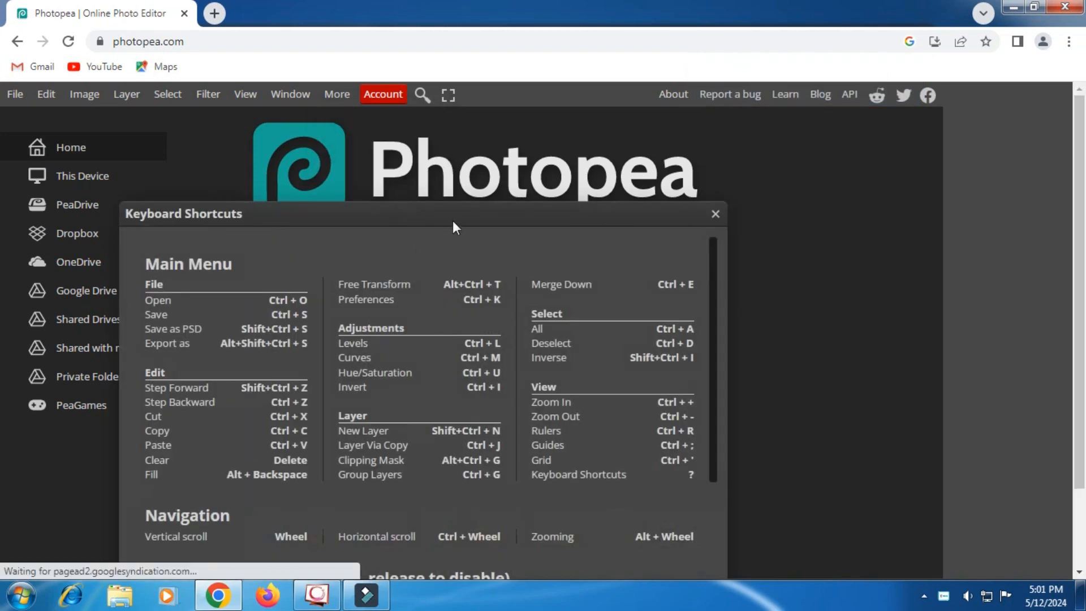
left_click_drag(524, 162, 515, 110)
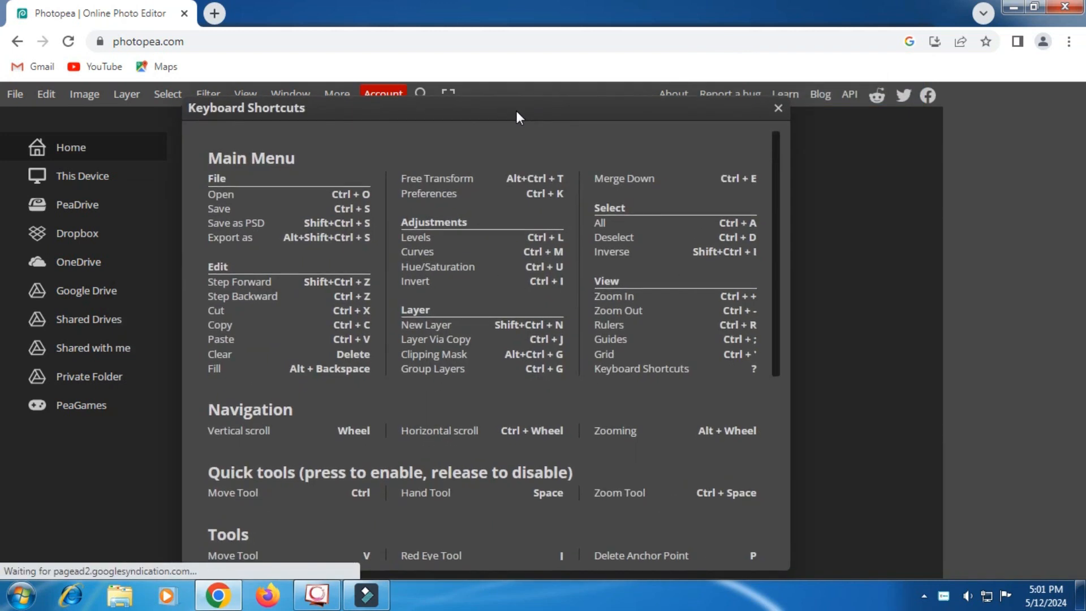
scroll(486, 300, "down", 5)
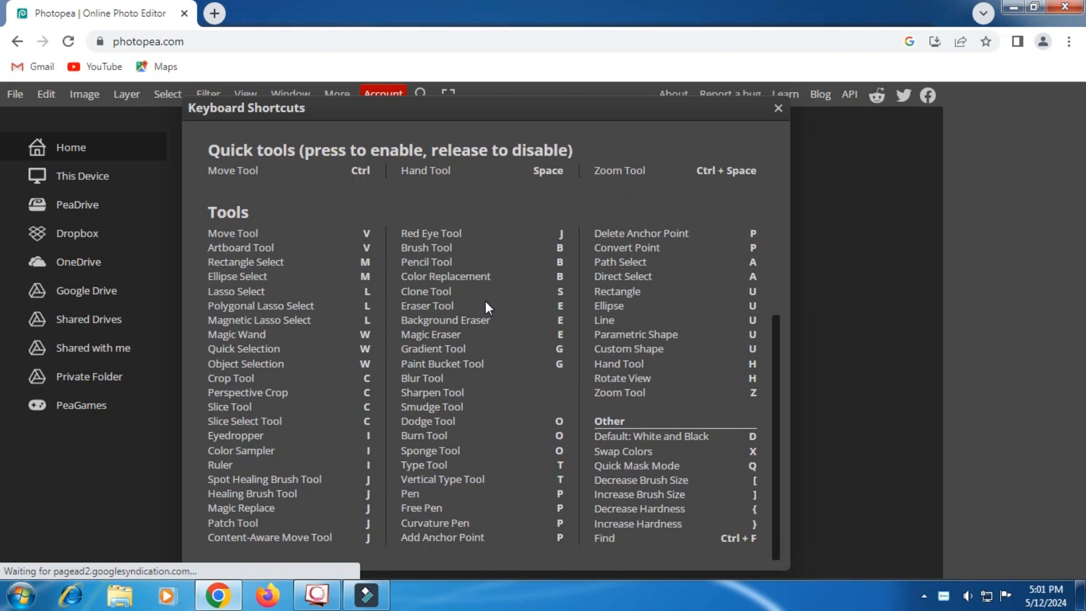
scroll(484, 301, "up", 5)
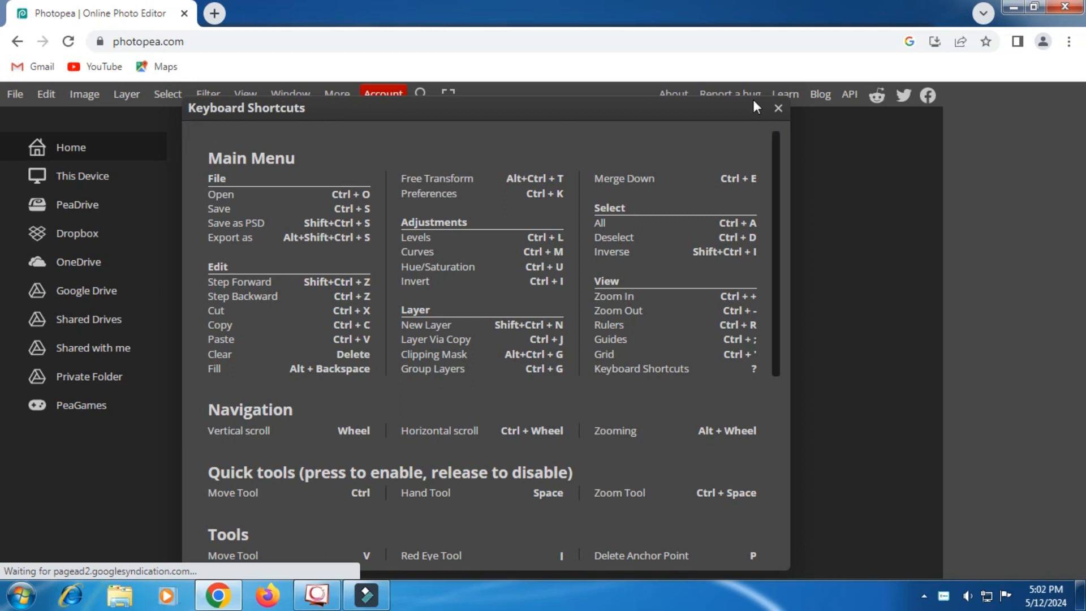
left_click(778, 108)
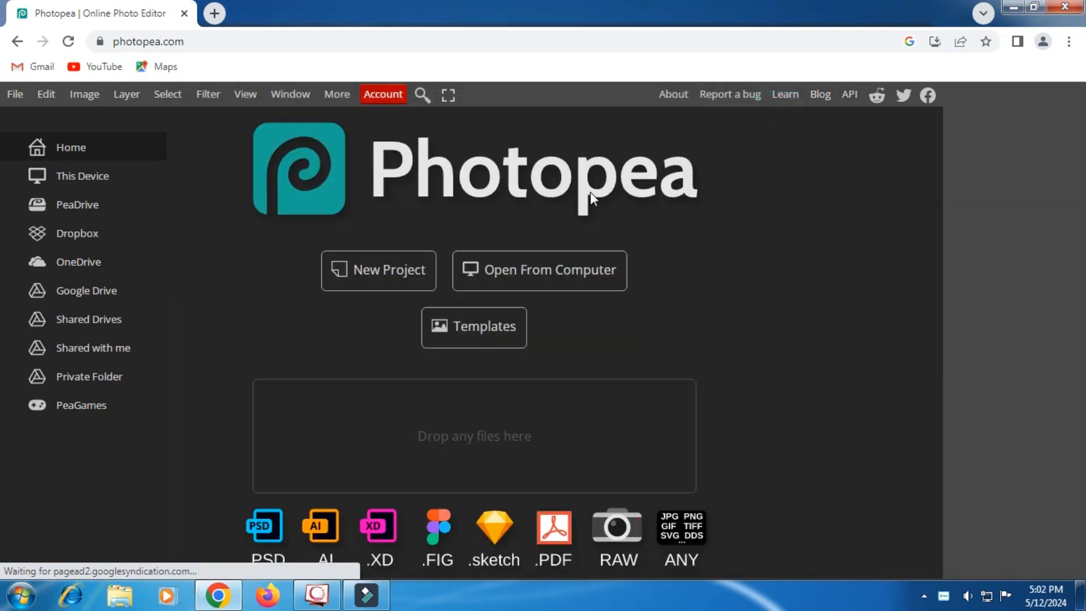
Step: Open the photo of the woman with the blue bag from the Pictures library on the computer
left_click(514, 278)
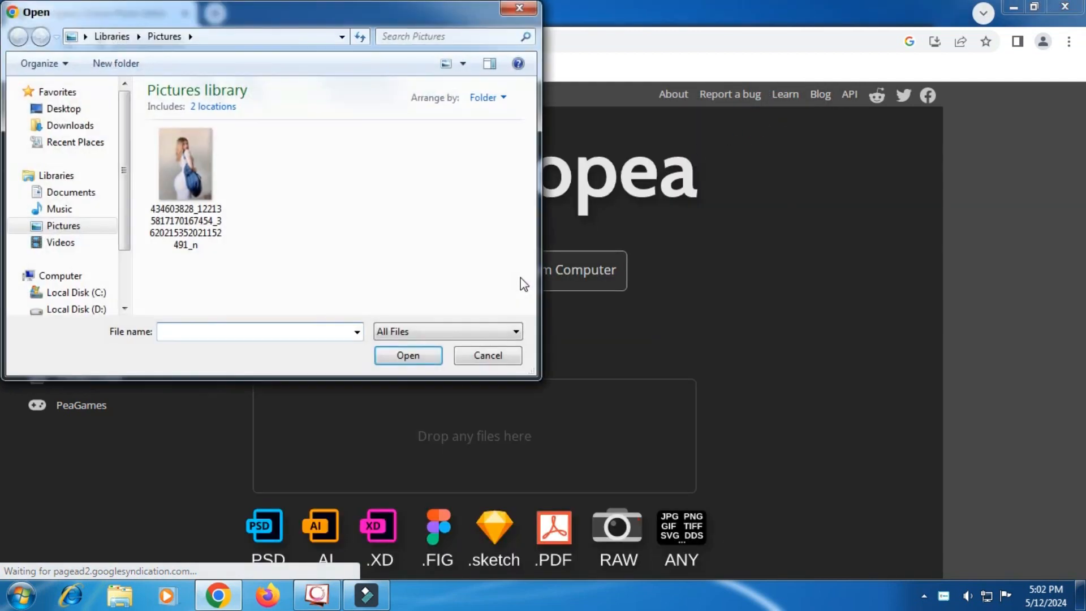
left_click(185, 195)
left_click(389, 358)
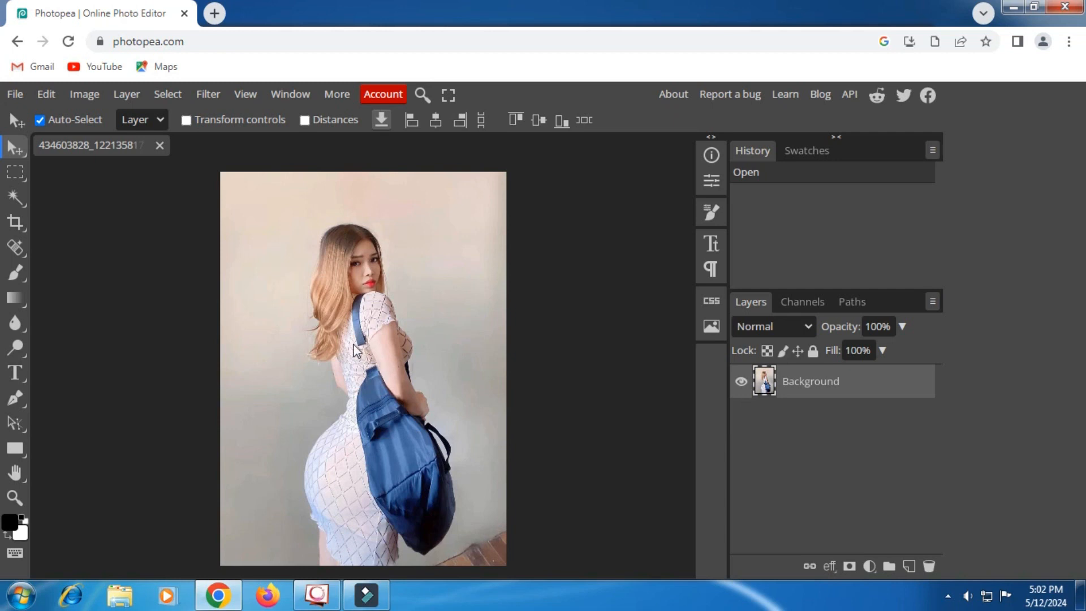
Step: Remove the photo's background automatically with Remove BG, accepting the offer to watch a short ad
left_click(169, 95)
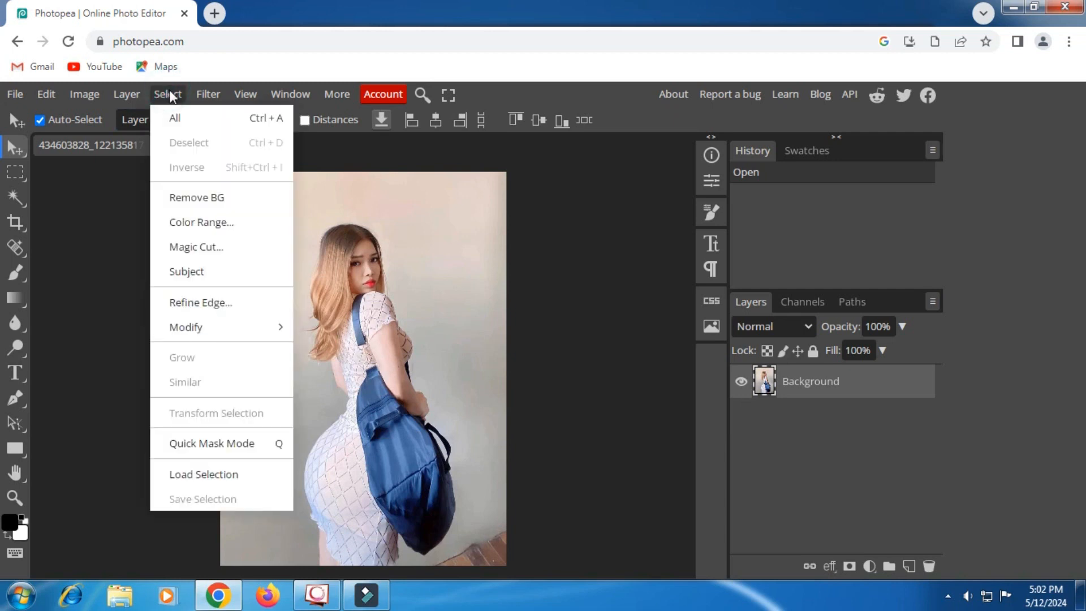
left_click(226, 196)
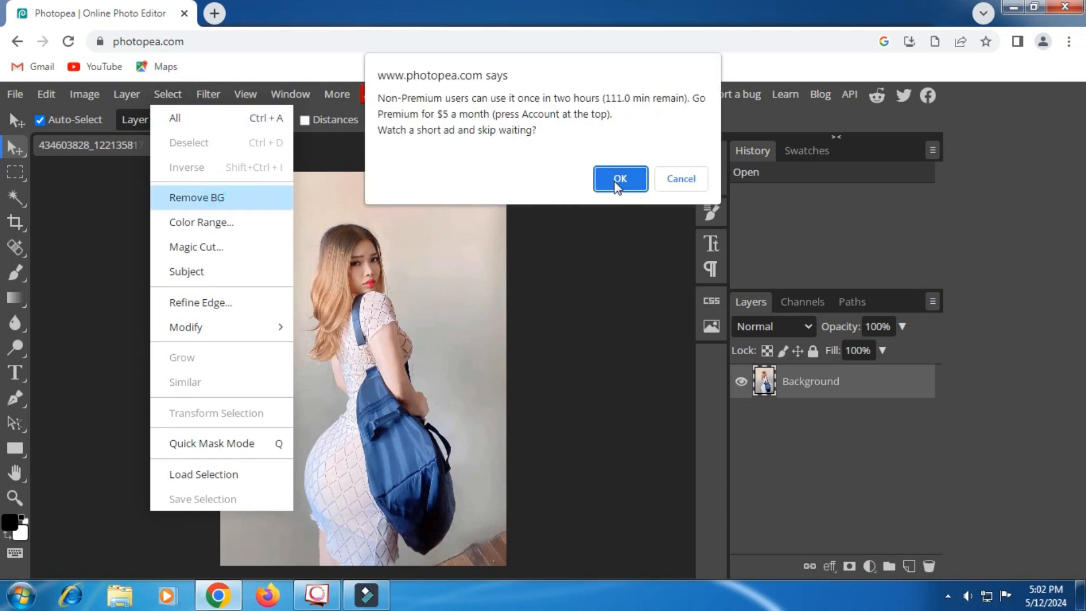
left_click(617, 180)
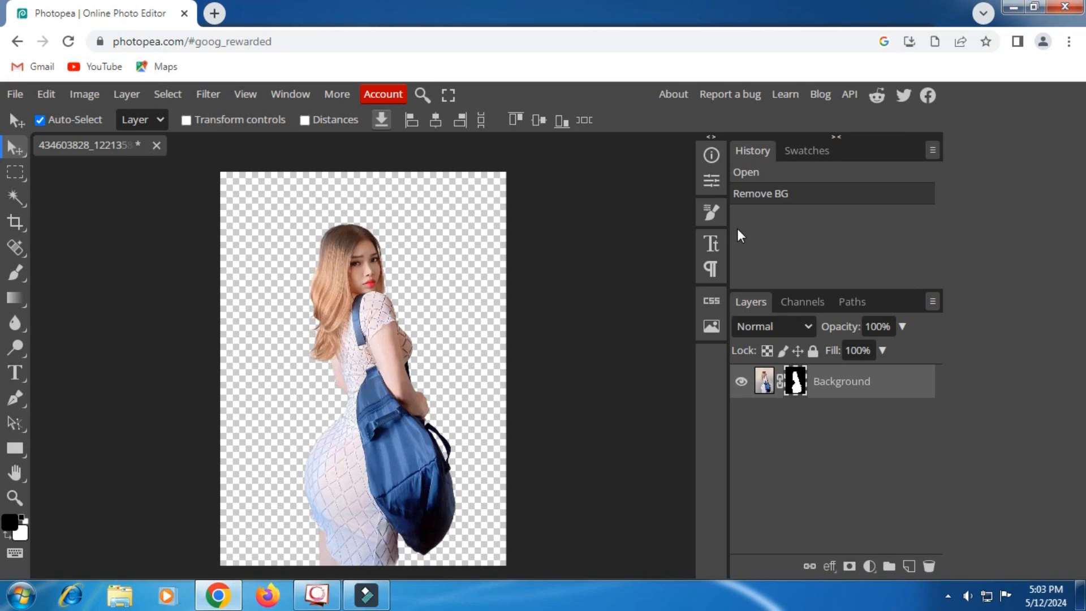
Step: Search the stock image gallery for "Seoul city"
left_click(711, 326)
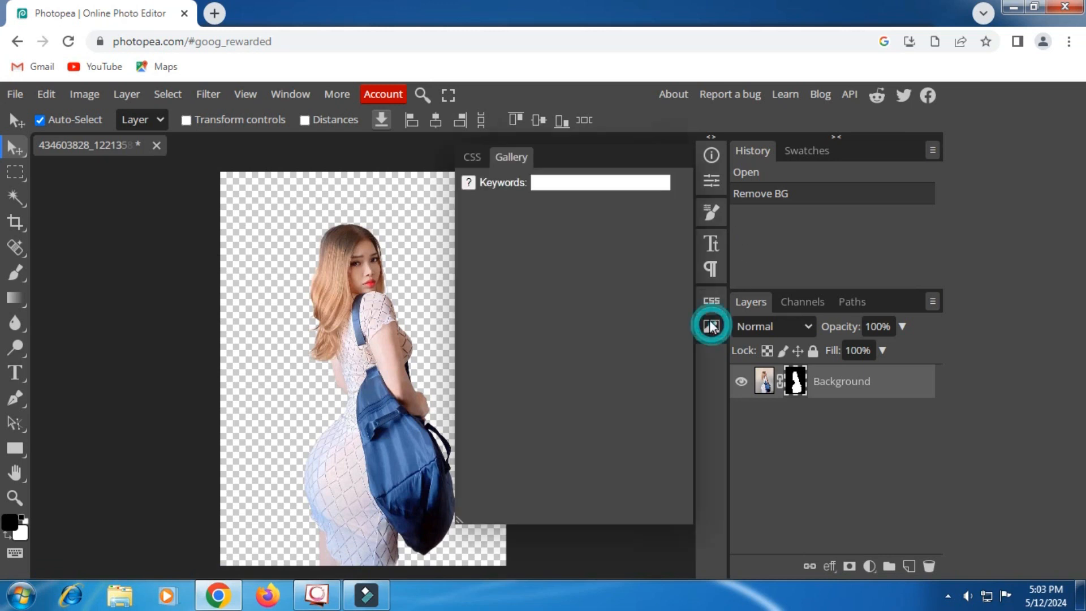
left_click(564, 179)
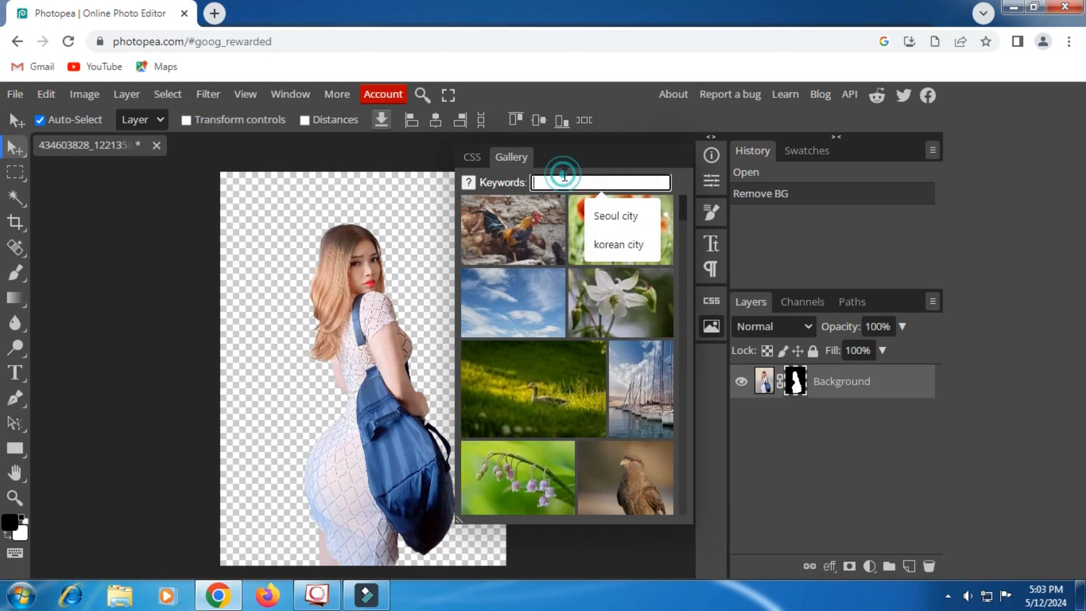
left_click(611, 217)
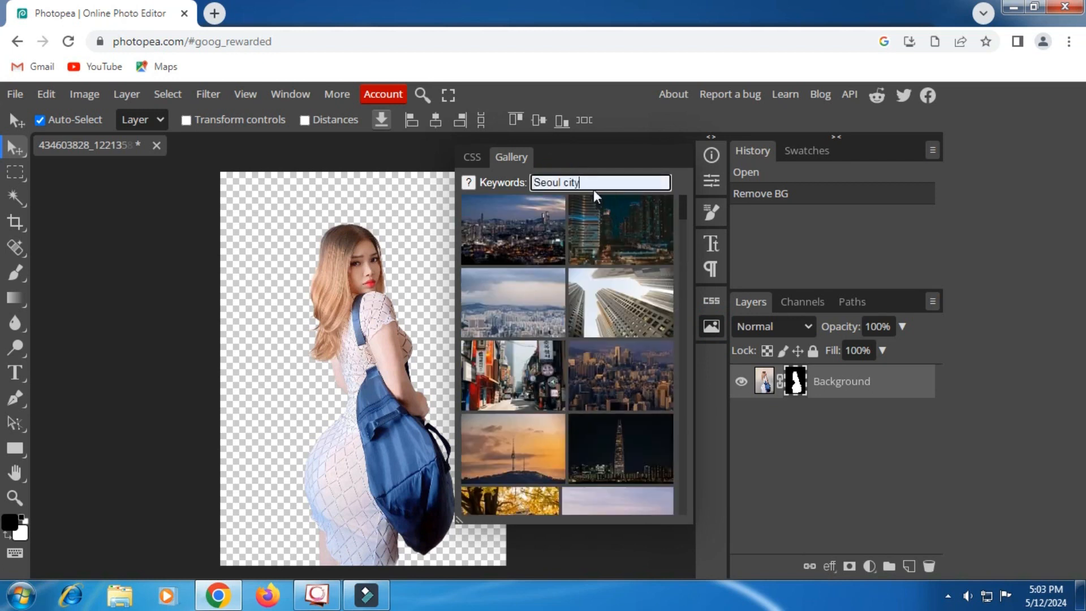
left_click(684, 182)
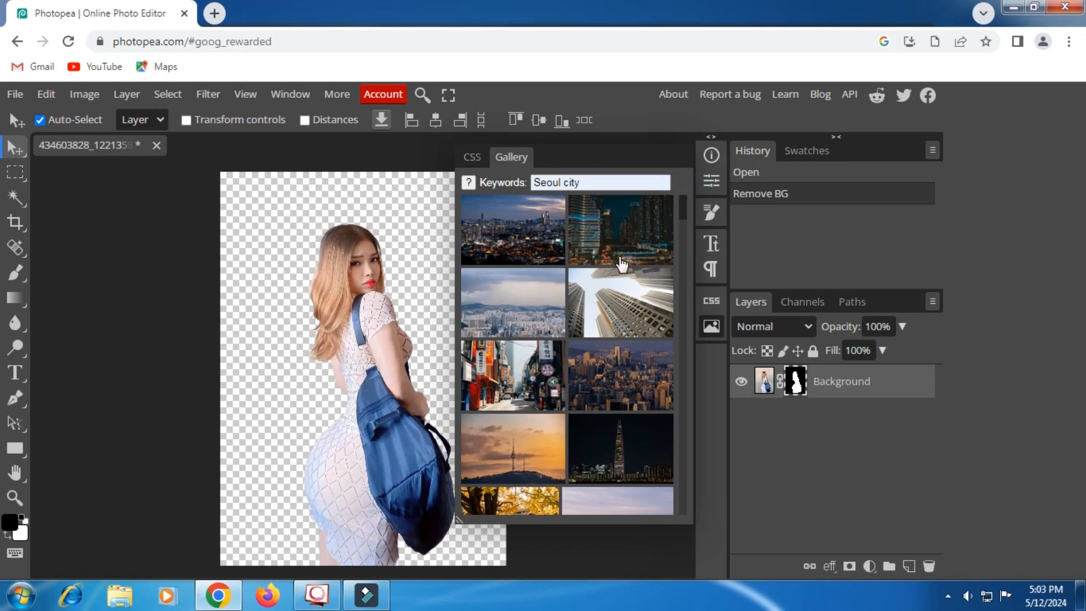
Step: Place the upright neon-lit night alley photo from the gallery into the document at its default size
scroll(622, 263, "down", 5)
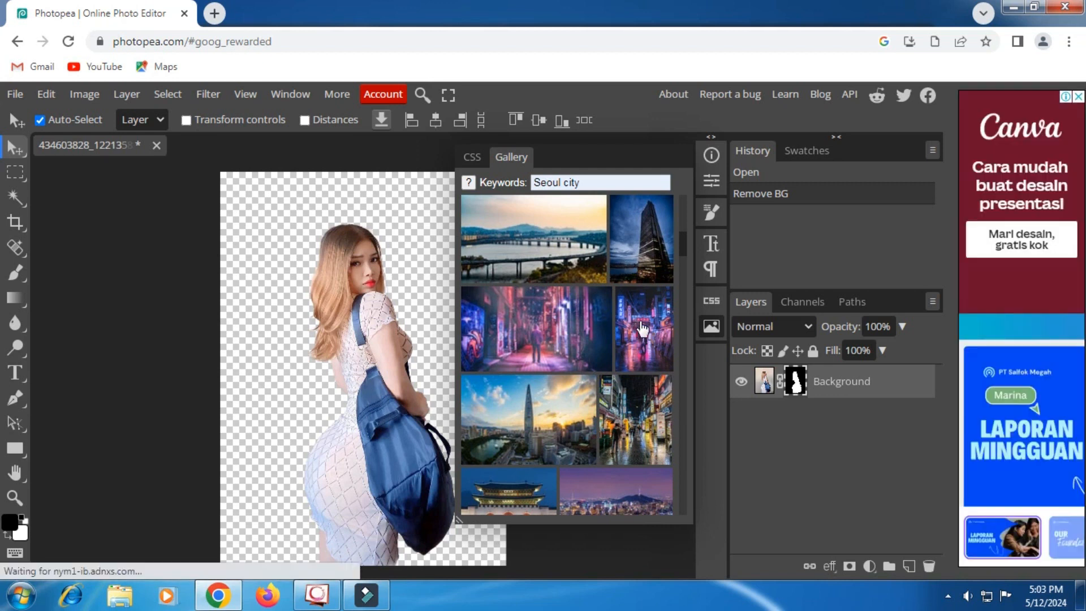
left_click(642, 328)
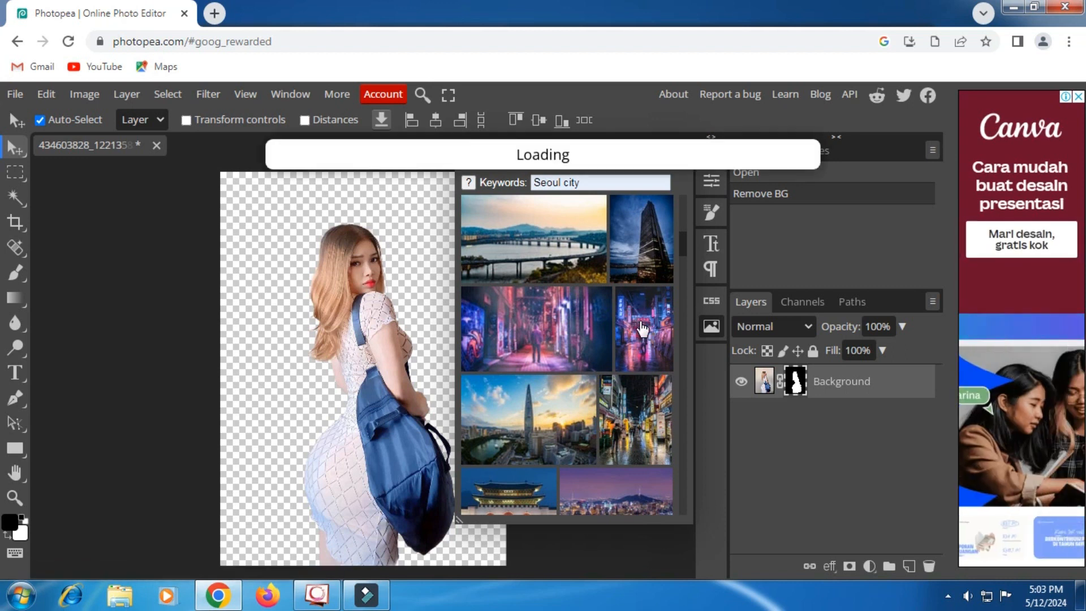
left_click(714, 326)
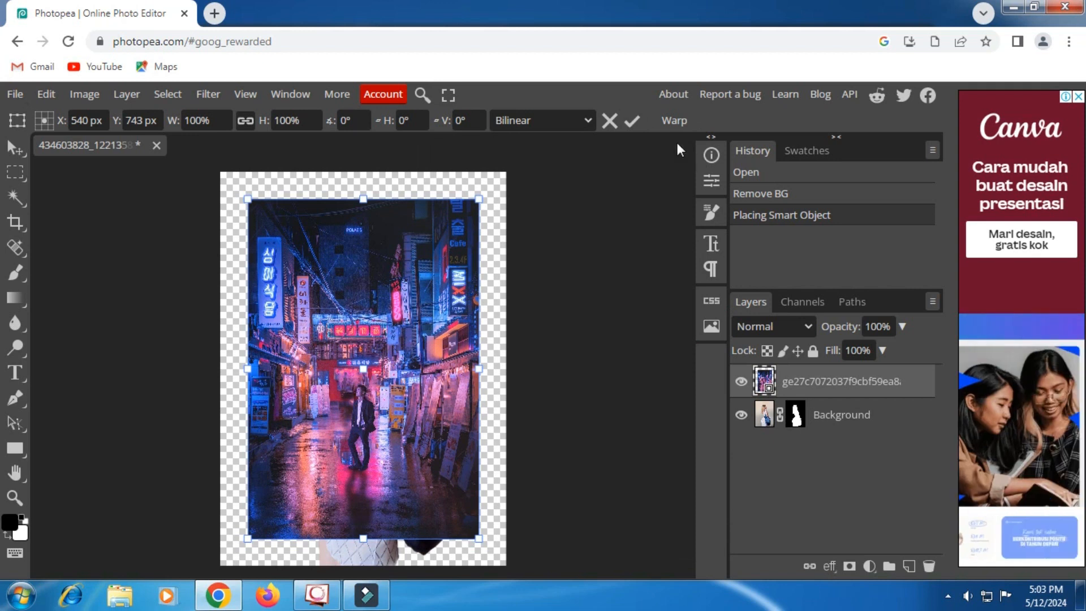
left_click(631, 121)
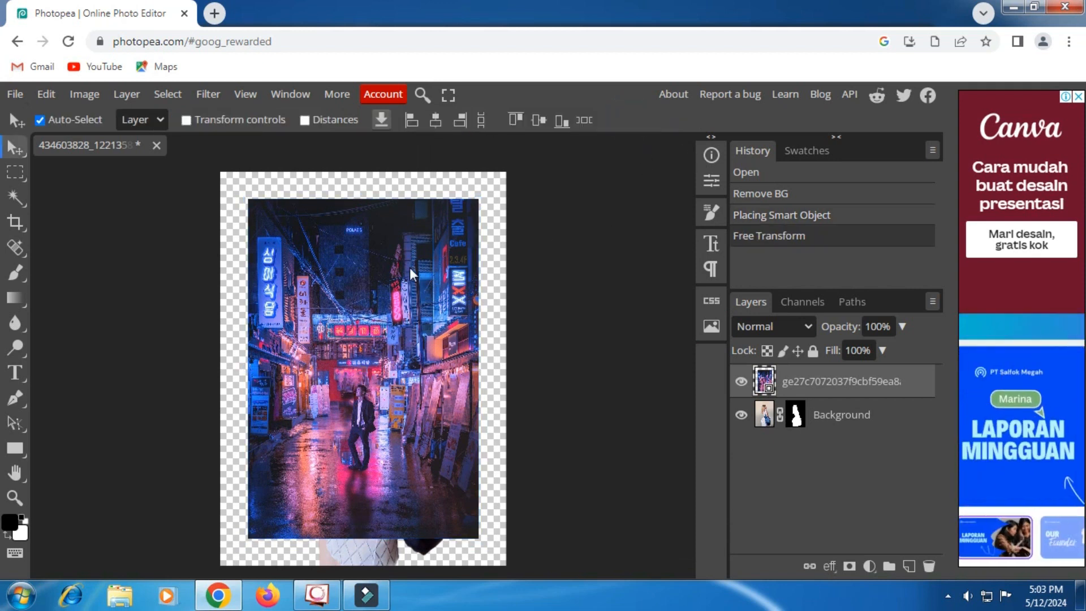
Step: Enlarge the night alley photo proportionally with Free Transform until it covers the whole canvas
left_click(16, 173)
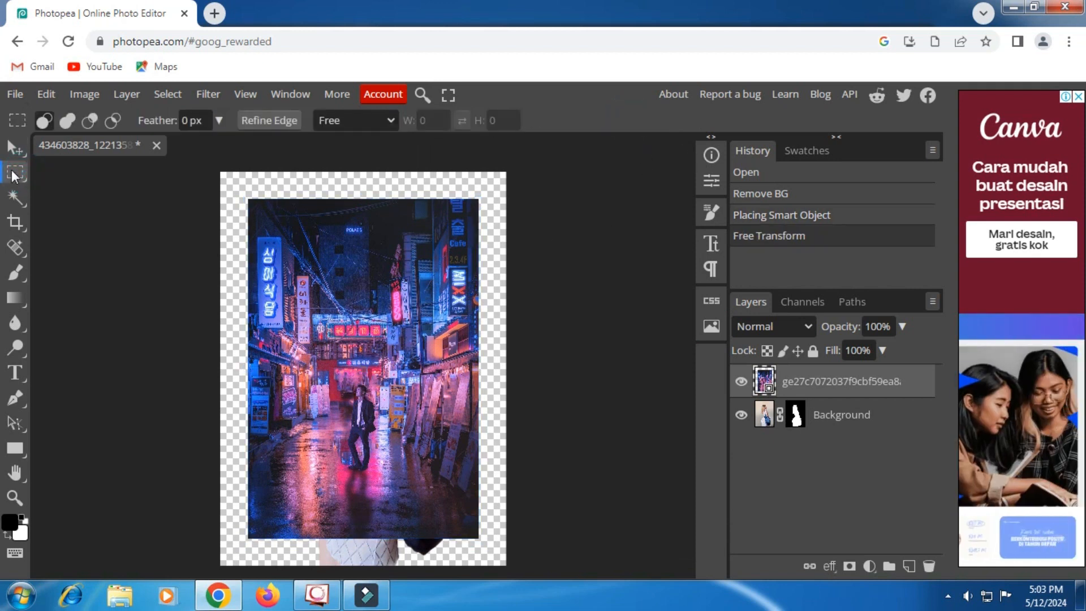
right_click(259, 223)
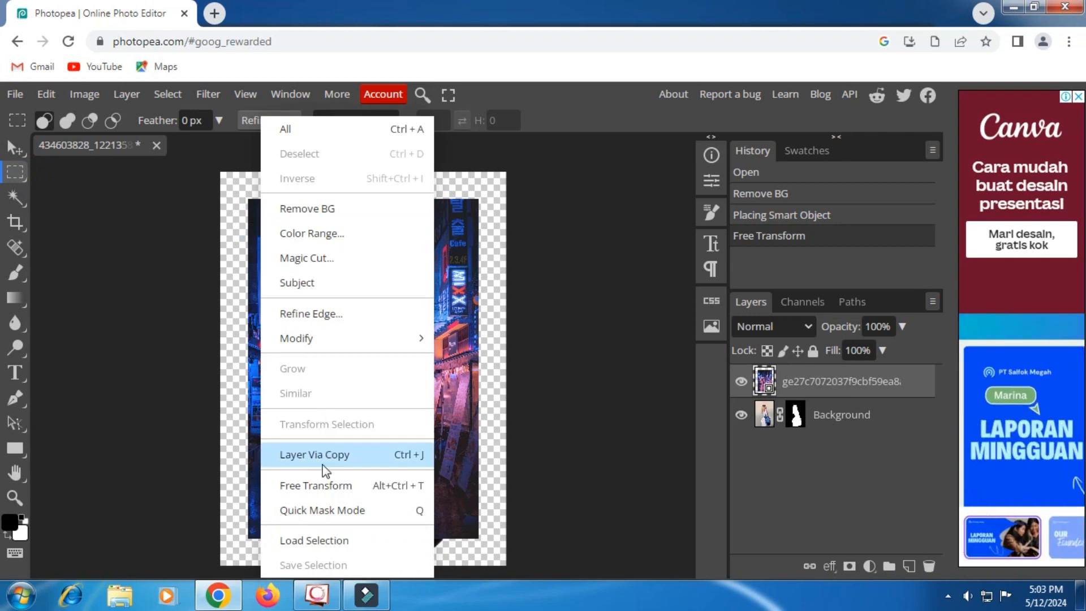
left_click(327, 484)
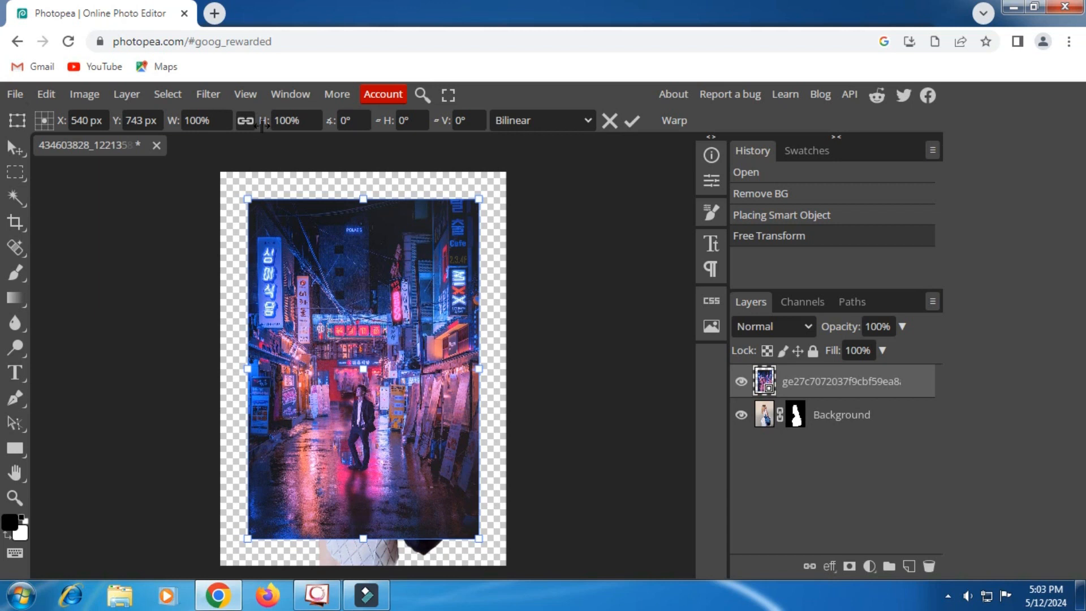
left_click_drag(262, 124, 281, 129)
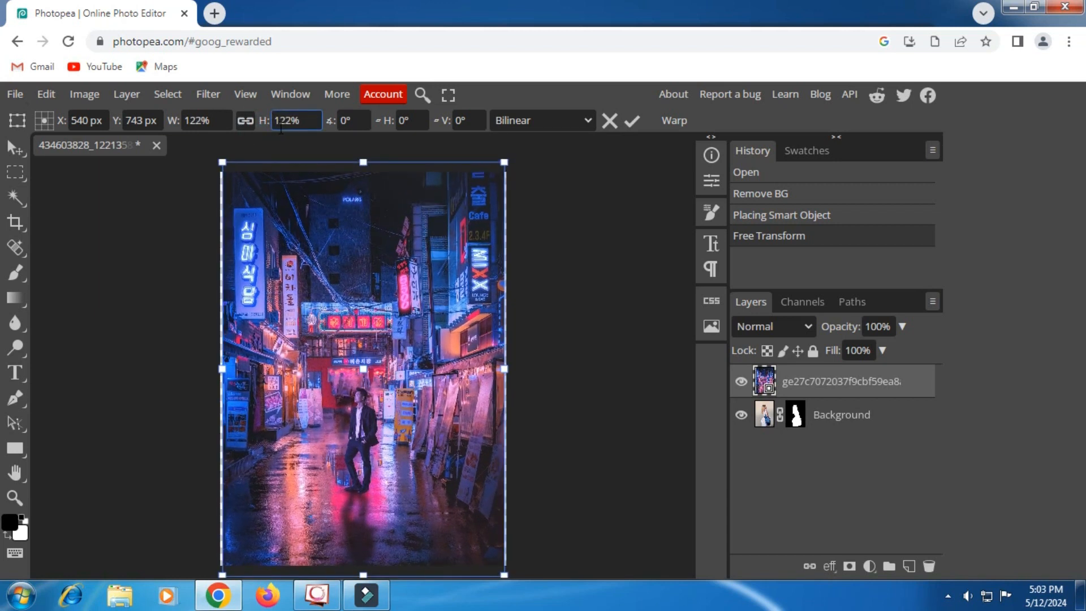
left_click_drag(263, 121, 268, 122)
left_click(633, 124)
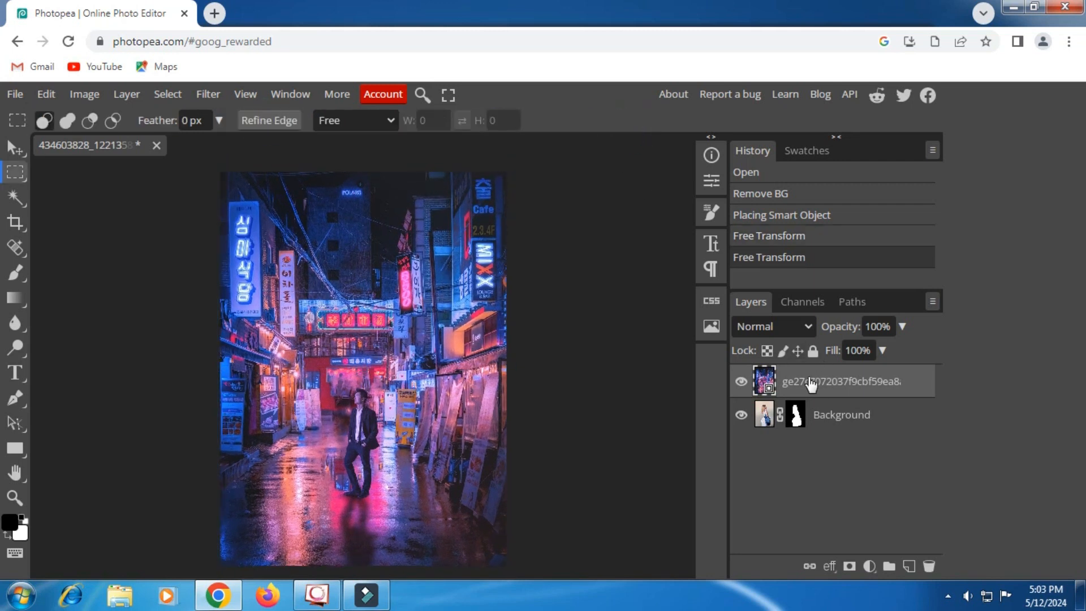
Step: Send the night alley layer backward so it sits behind the cut-out woman
left_click(740, 382)
left_click(740, 383)
left_click(136, 91)
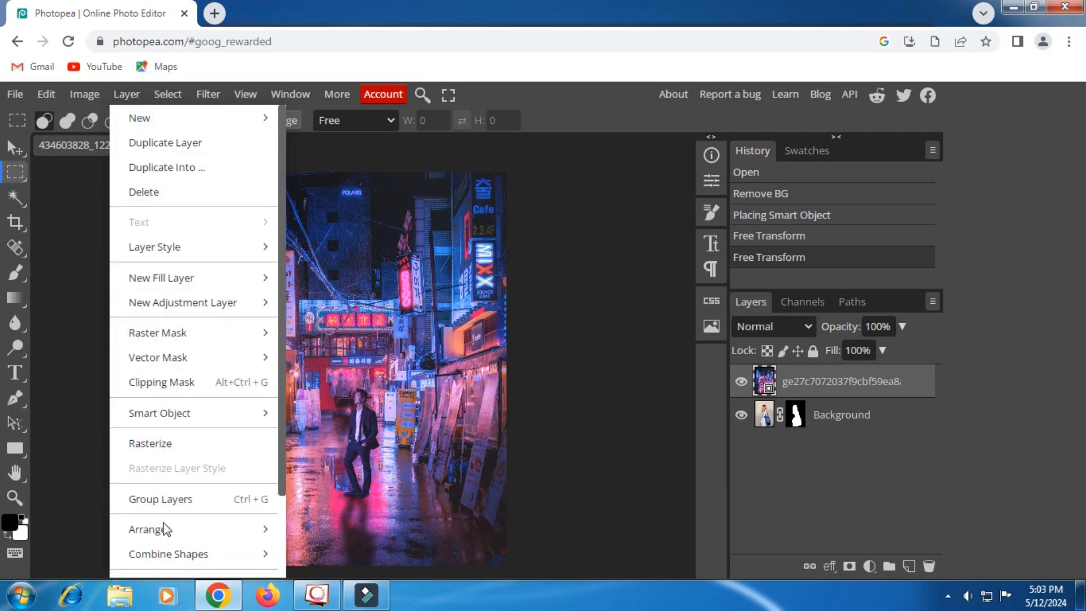
mouse_move(167, 534)
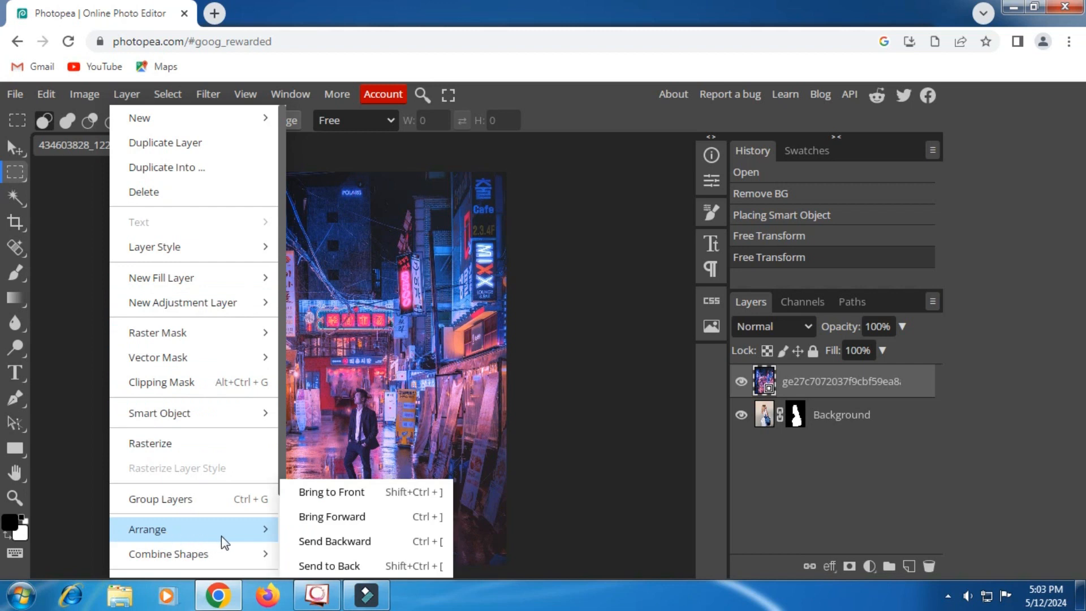
left_click(343, 545)
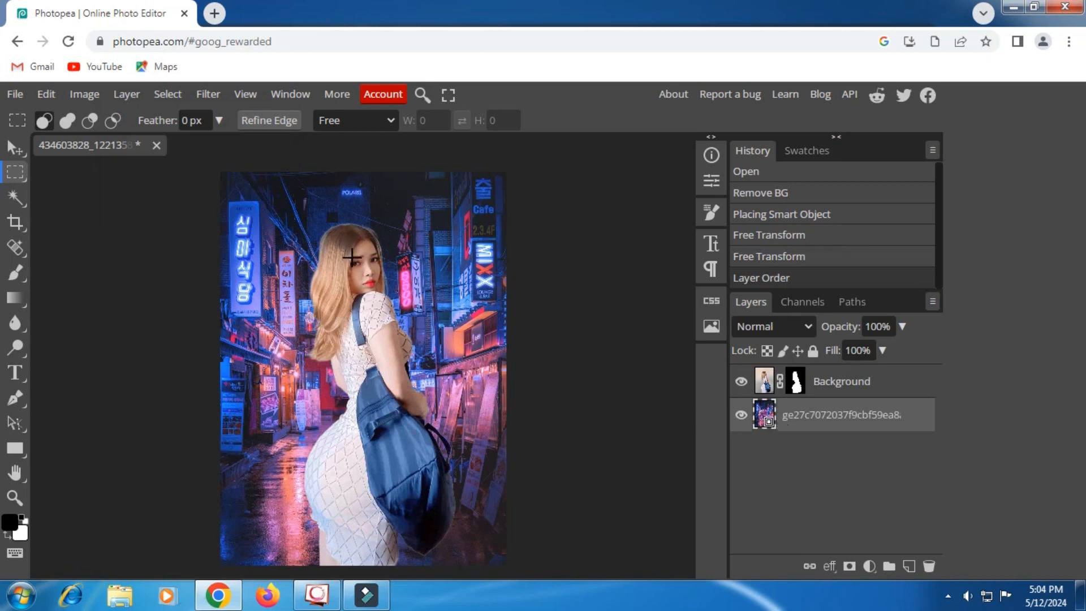
Step: Add a Color Balance adjustment layer directly above the cut-out woman's layer
left_click(15, 497)
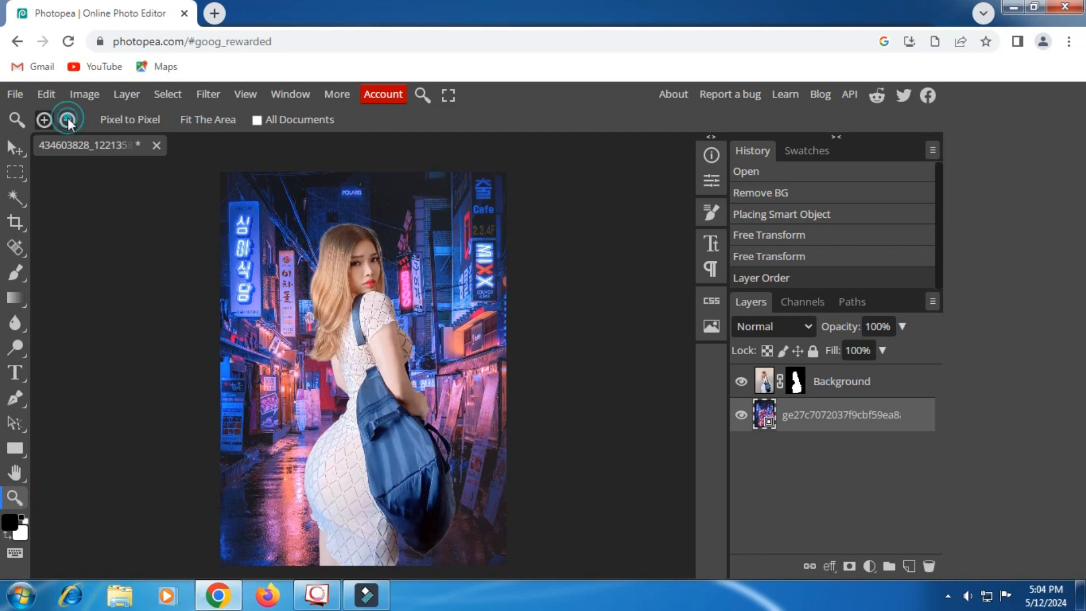
left_click(44, 119)
left_click(320, 244)
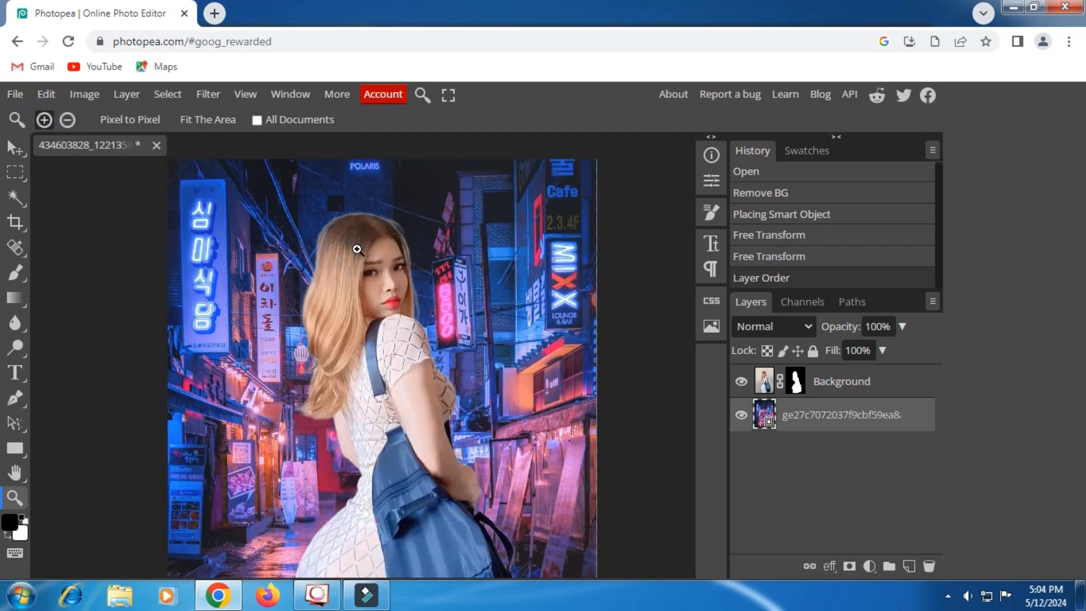
left_click(356, 246)
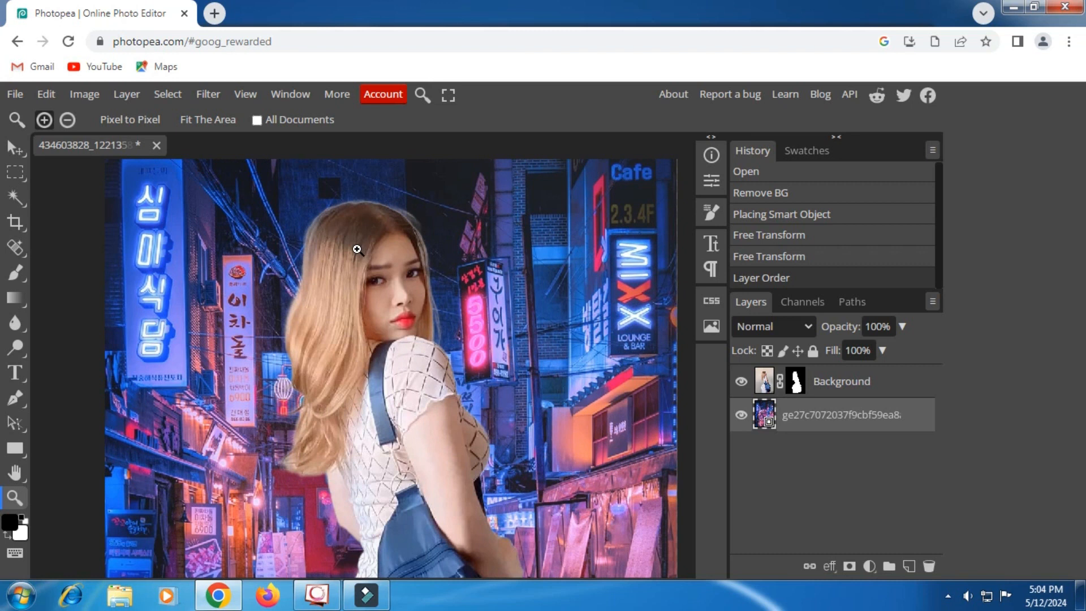
left_click(838, 380)
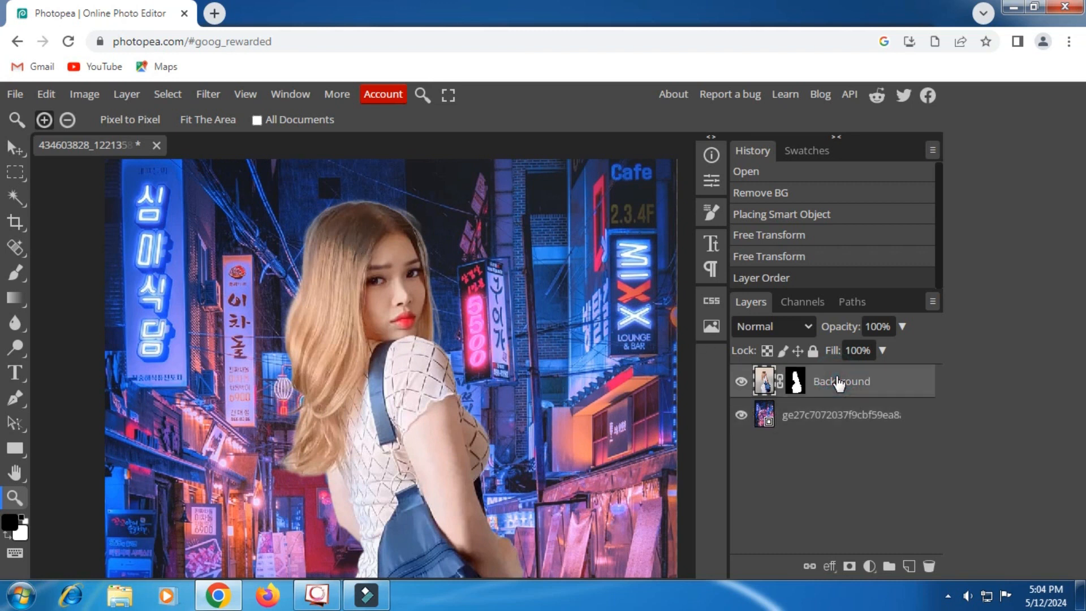
left_click(870, 567)
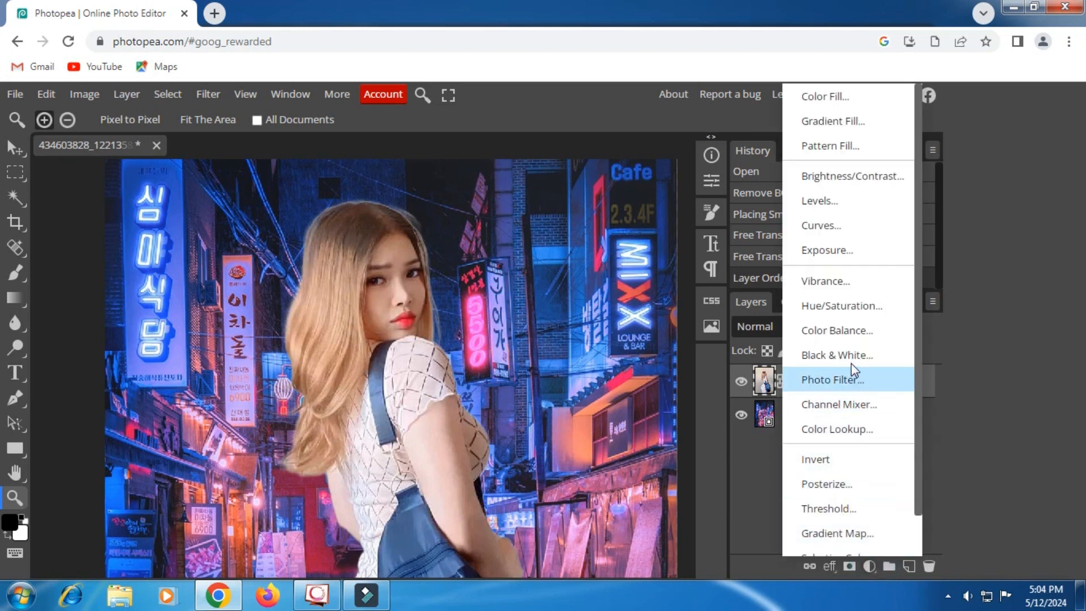
left_click(835, 332)
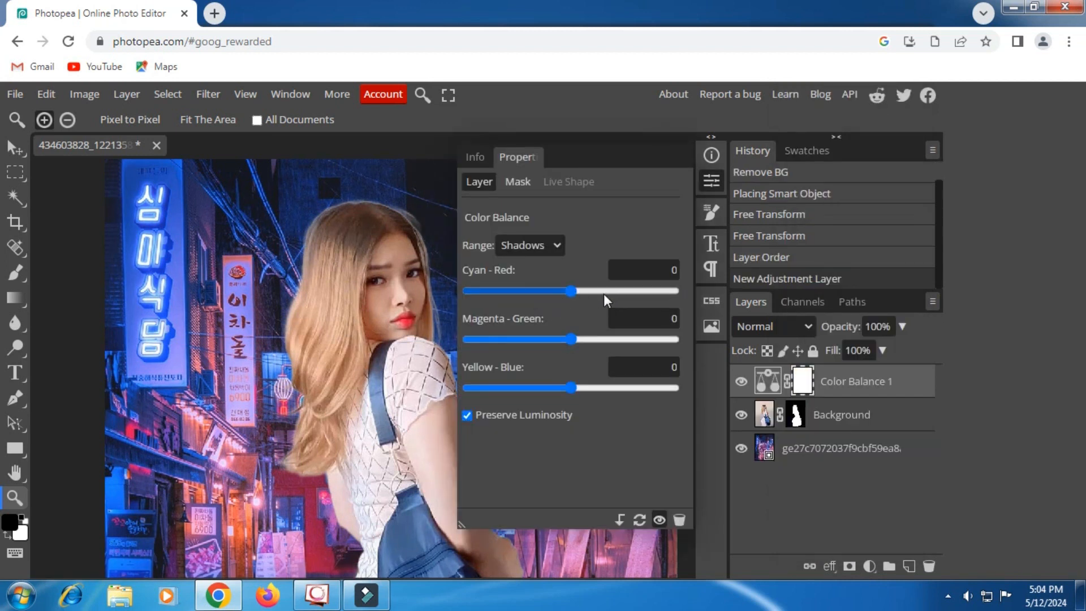
Step: Clip the Color Balance layer to the woman and set its Shadows to Cyan-Red 29, Magenta-Green -31 and Yellow-Blue -24
left_click(624, 519)
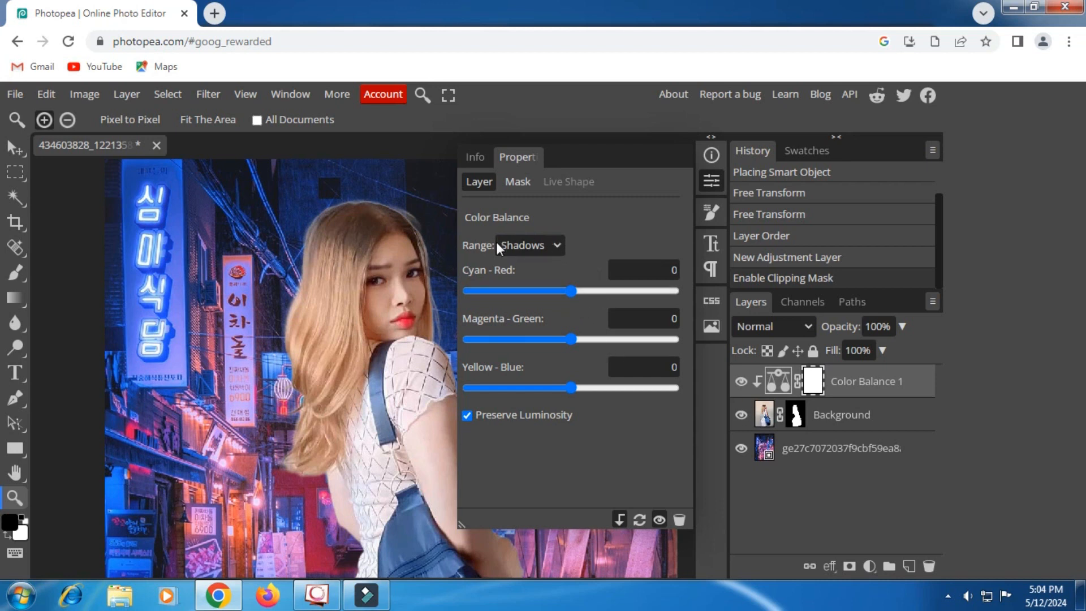
left_click(601, 291)
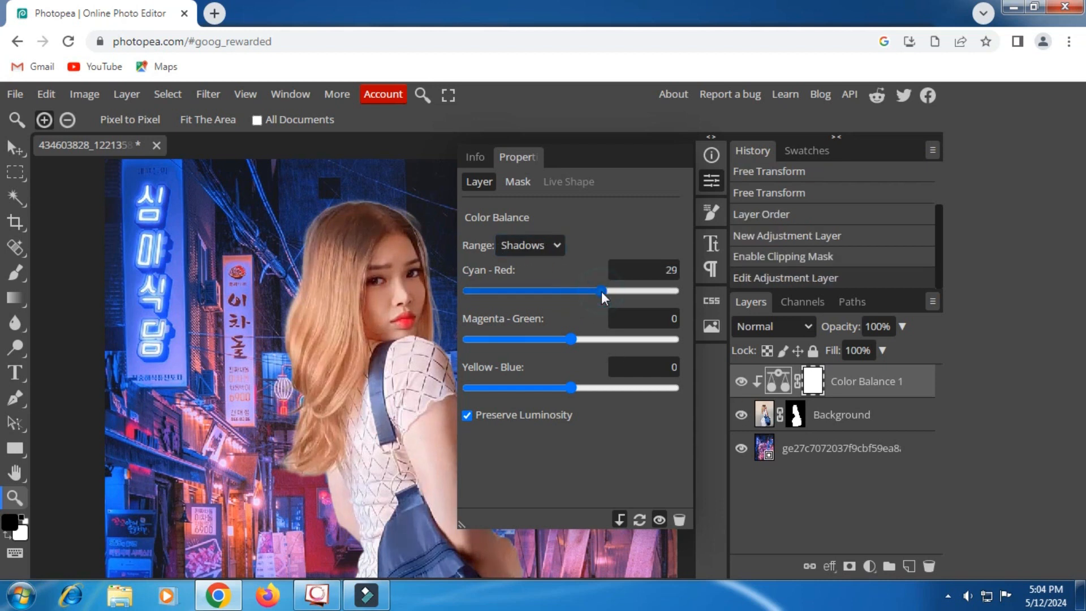
left_click(551, 338)
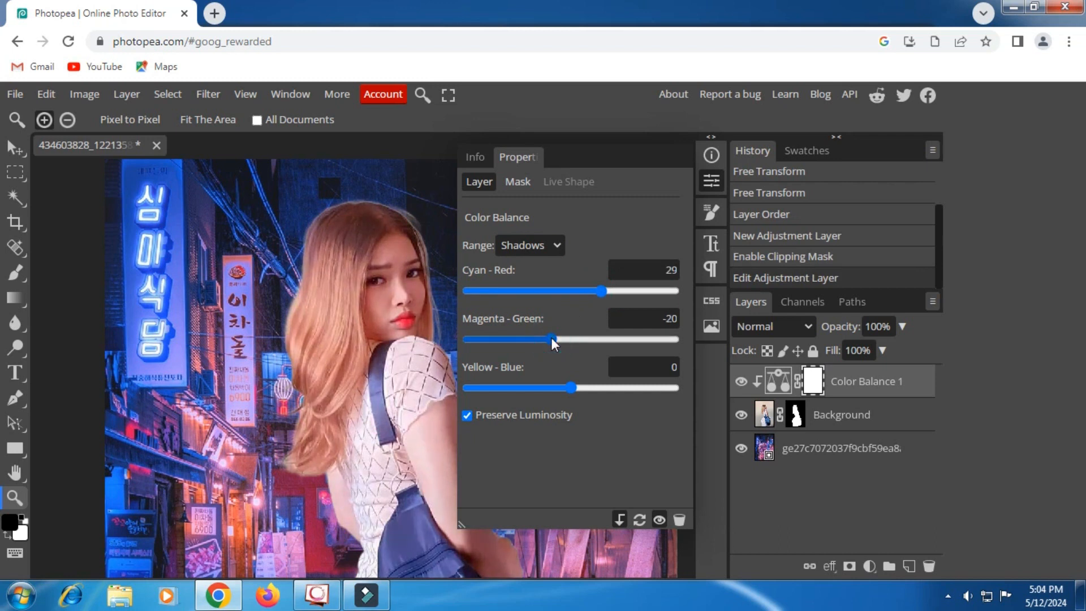
left_click(556, 388)
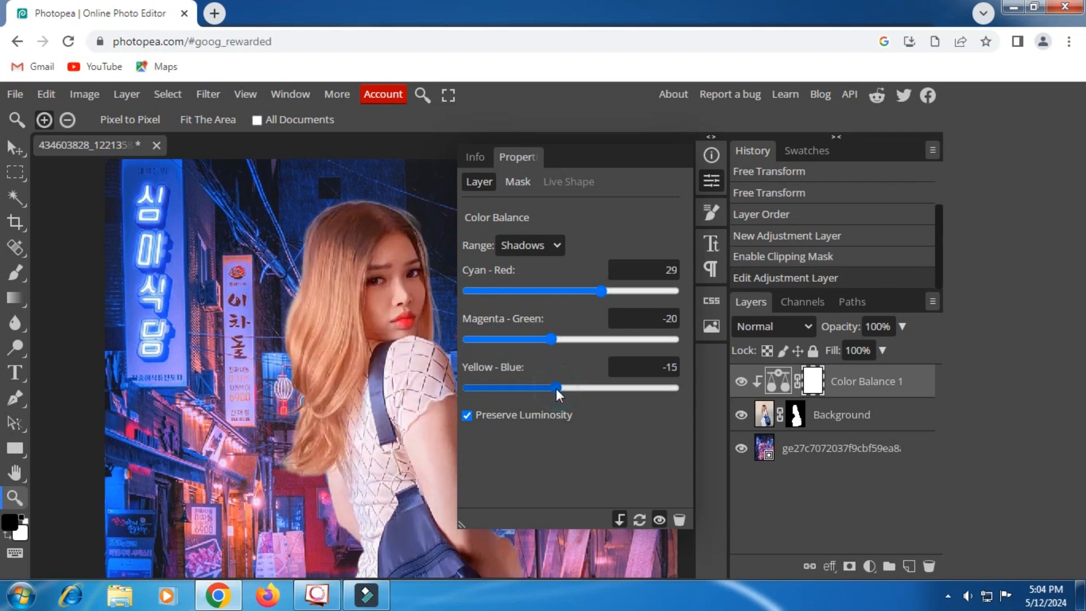
left_click(588, 389)
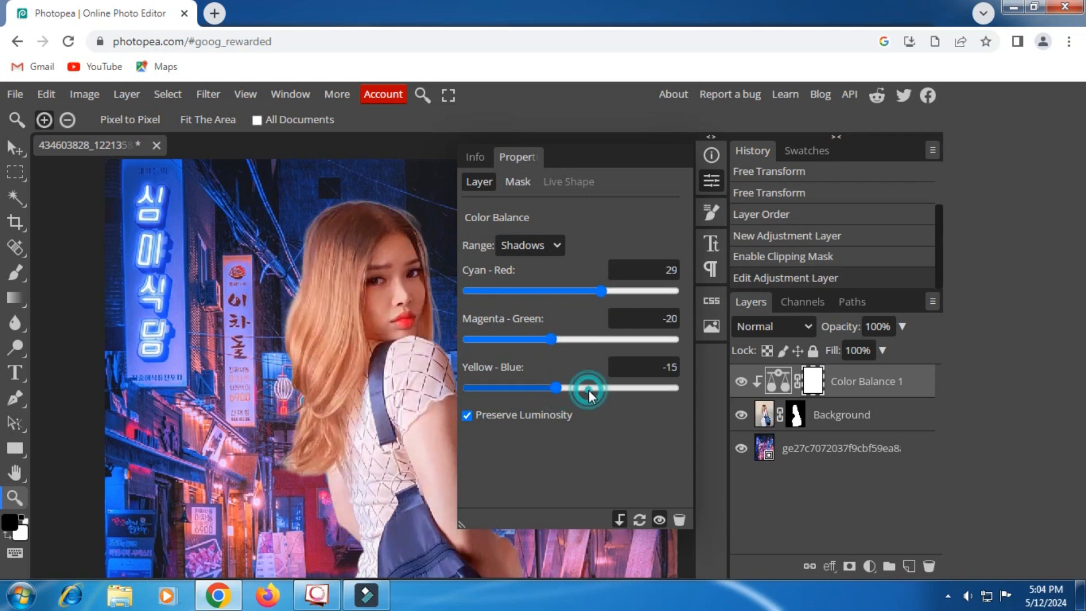
double_click(548, 391)
mouse_move(548, 391)
left_mouse_down()
mouse_move(508, 391)
mouse_move(546, 389)
left_mouse_up()
left_click_drag(549, 340, 543, 337)
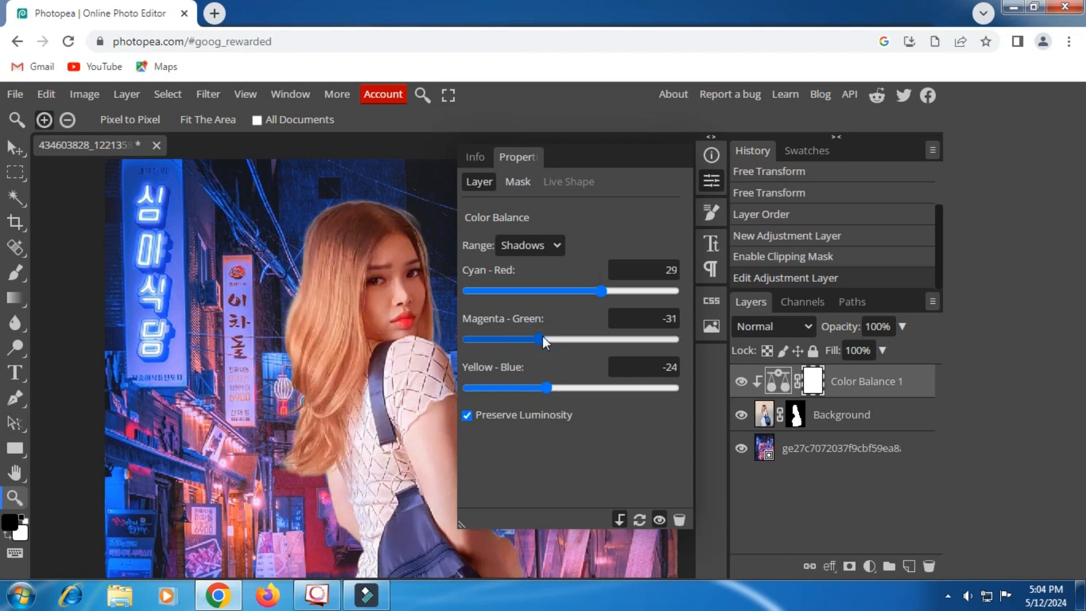
left_click(616, 290)
left_click(602, 287)
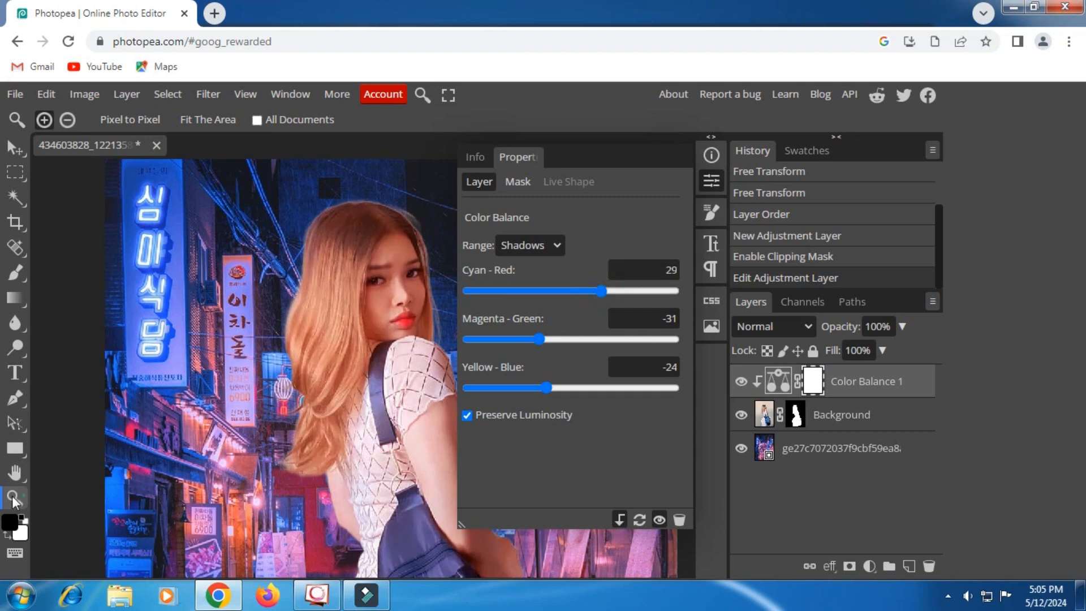
Step: Add a Brightness/Contrast adjustment layer above the Color Balance layer and clip it to the cut-out woman
left_click(67, 119)
left_click(273, 313)
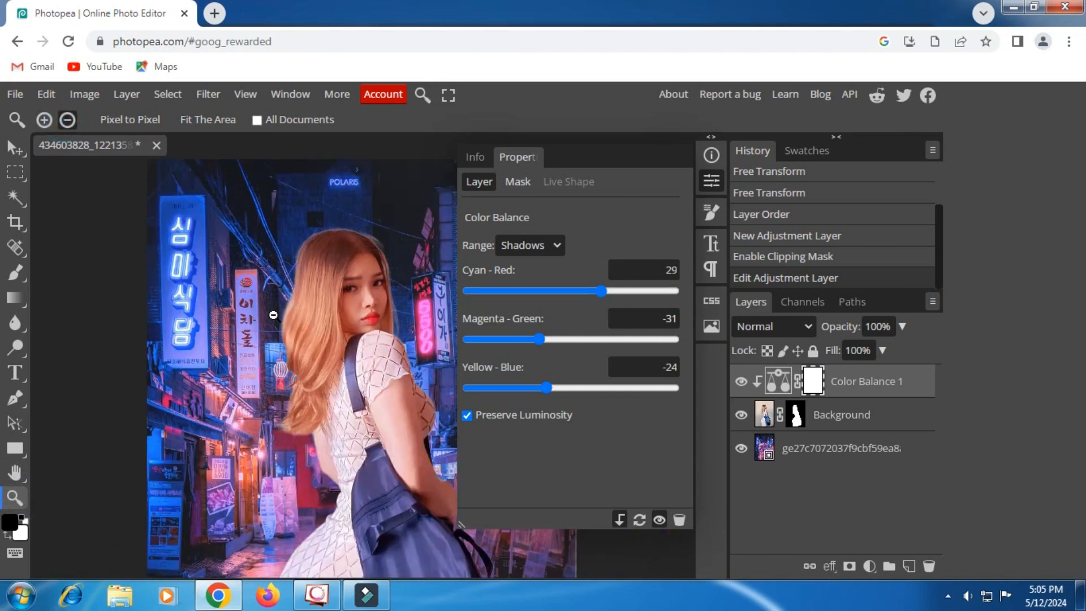
left_click(273, 315)
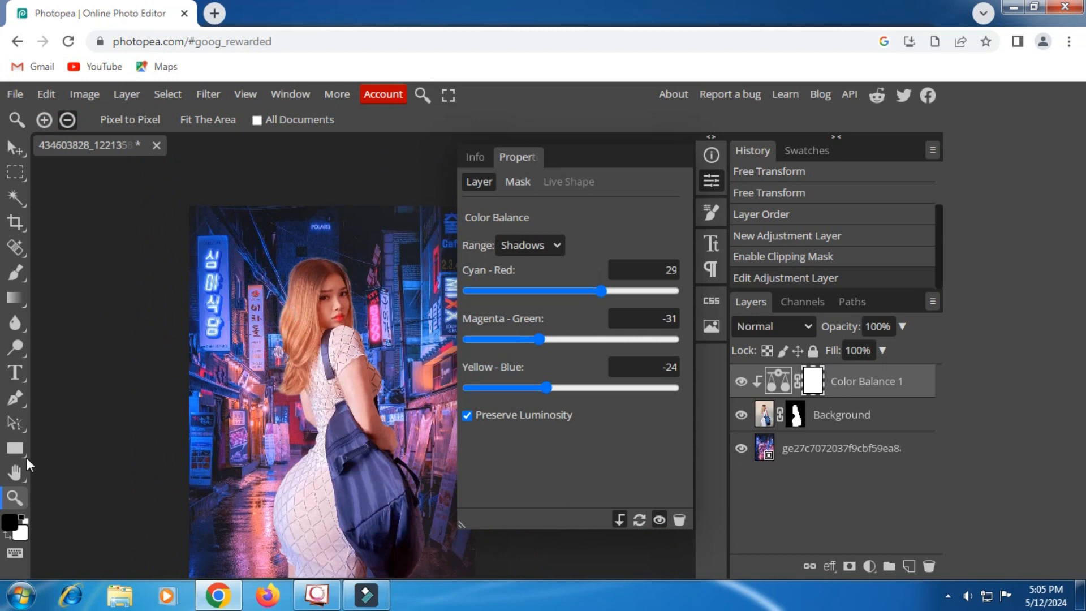
left_click(16, 475)
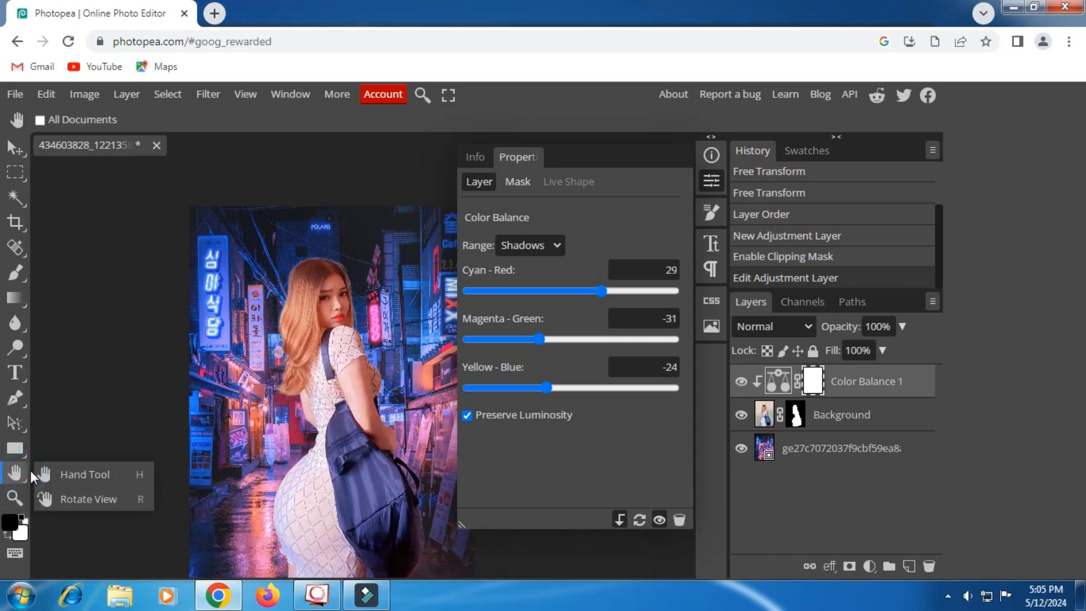
left_click(66, 475)
left_click_drag(388, 419, 312, 405)
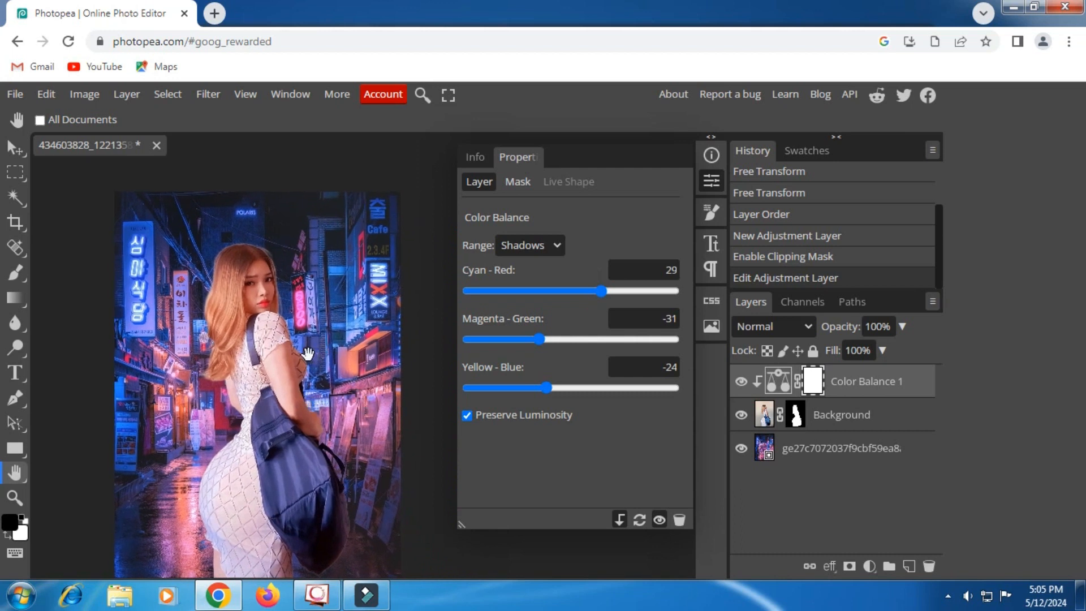
left_click(713, 180)
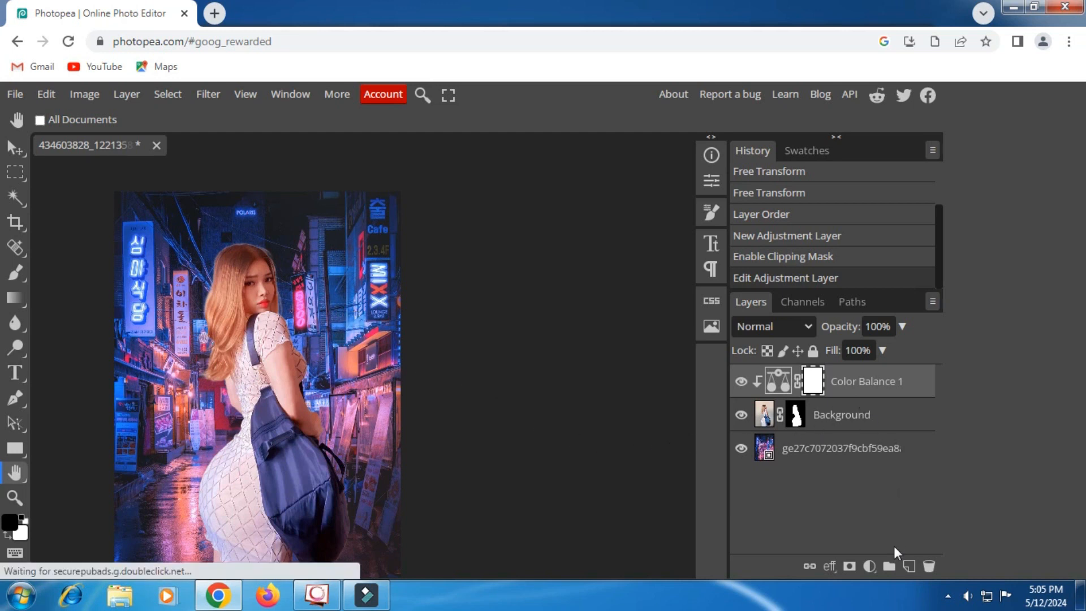
left_click(870, 567)
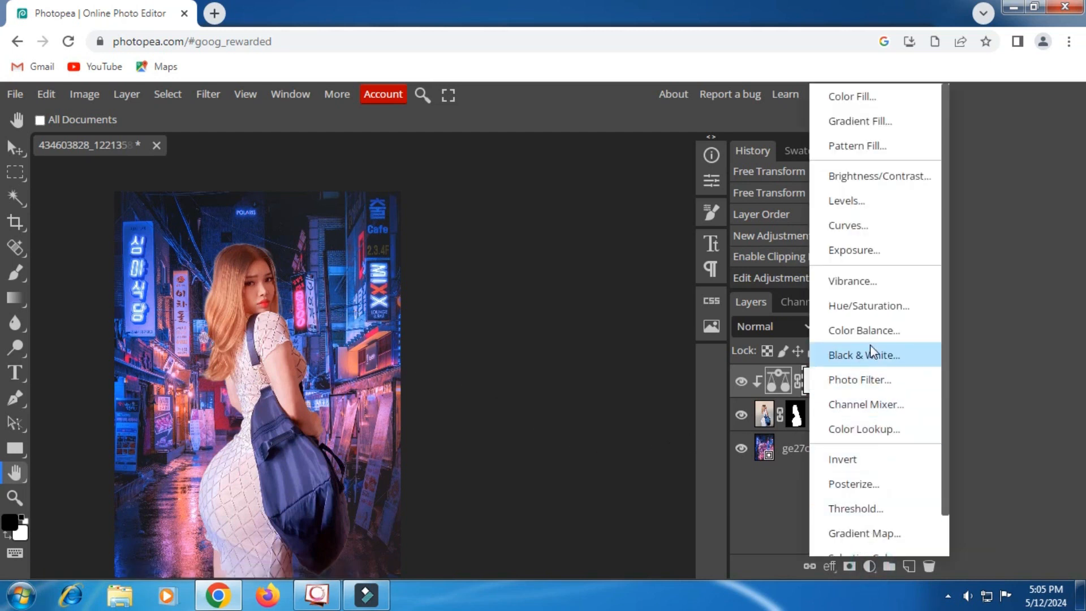
left_click(867, 176)
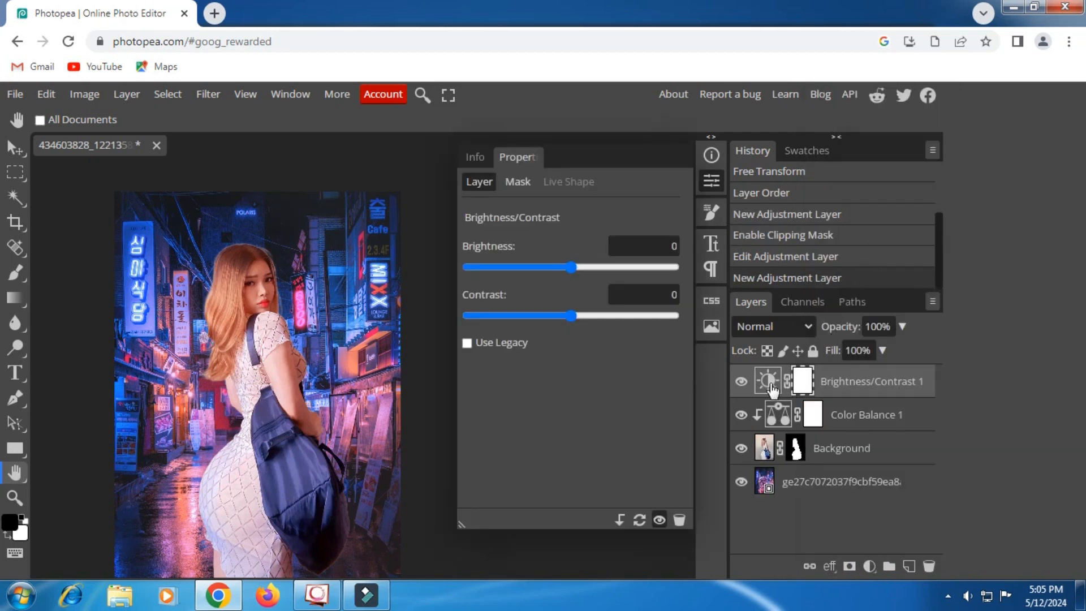
left_click(620, 520)
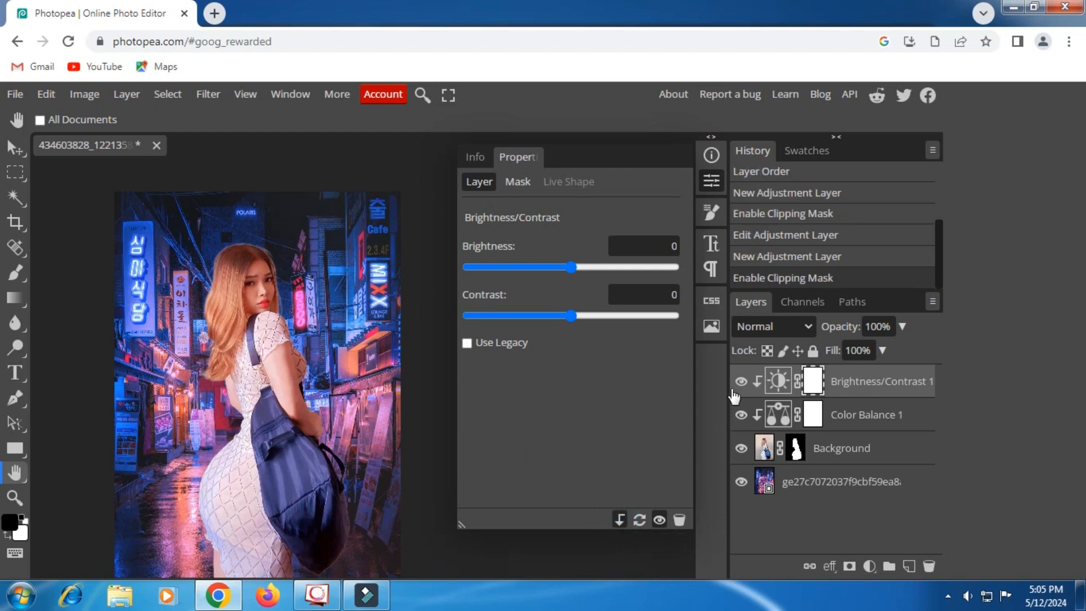
Step: Set the clipped Brightness/Contrast layer to brightness -34 and contrast 11
left_click(562, 265)
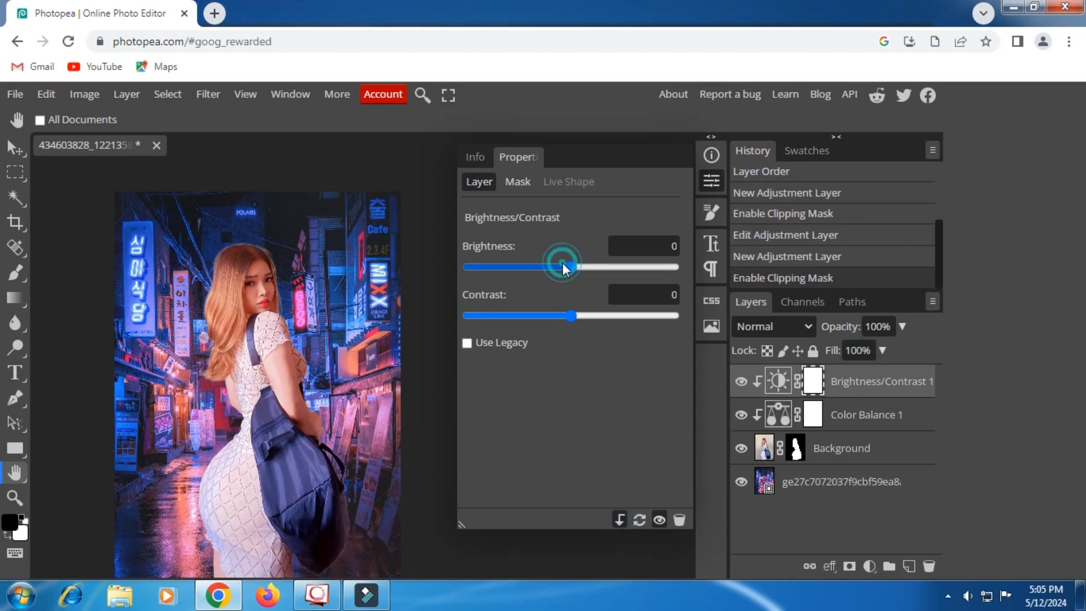
left_click(548, 265)
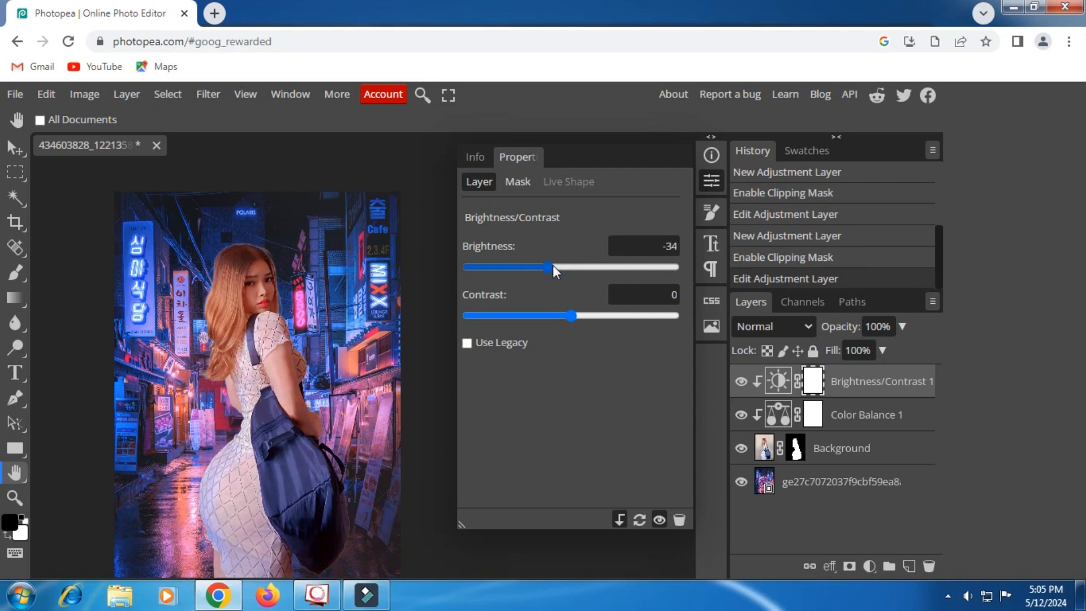
left_click(582, 314)
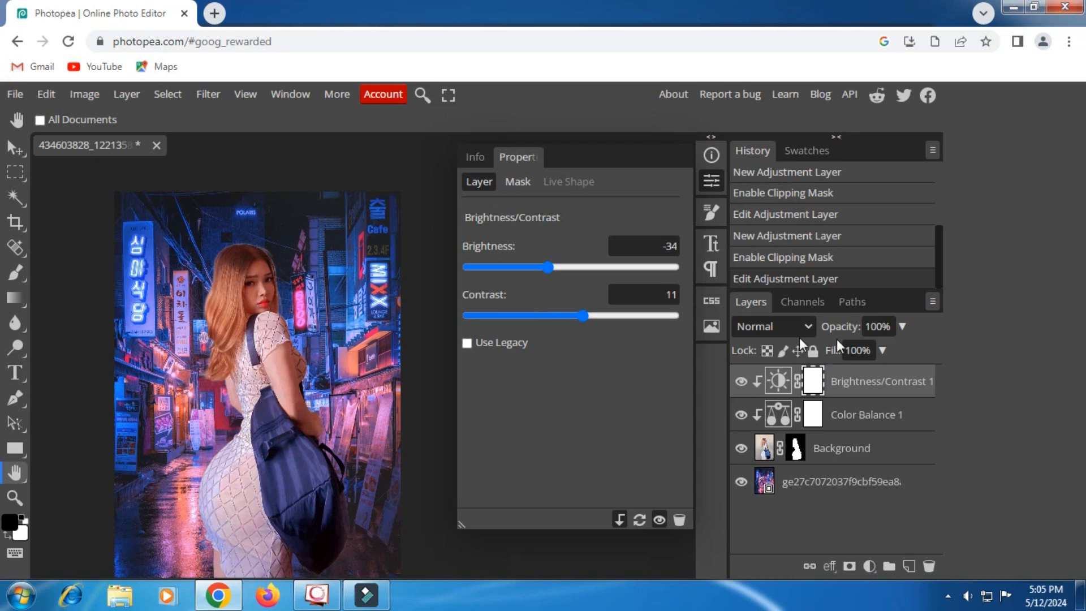
Step: Examine the woman's cut-out edges up close from hair to dress hem, finishing with the whole composite in view
left_click(795, 451)
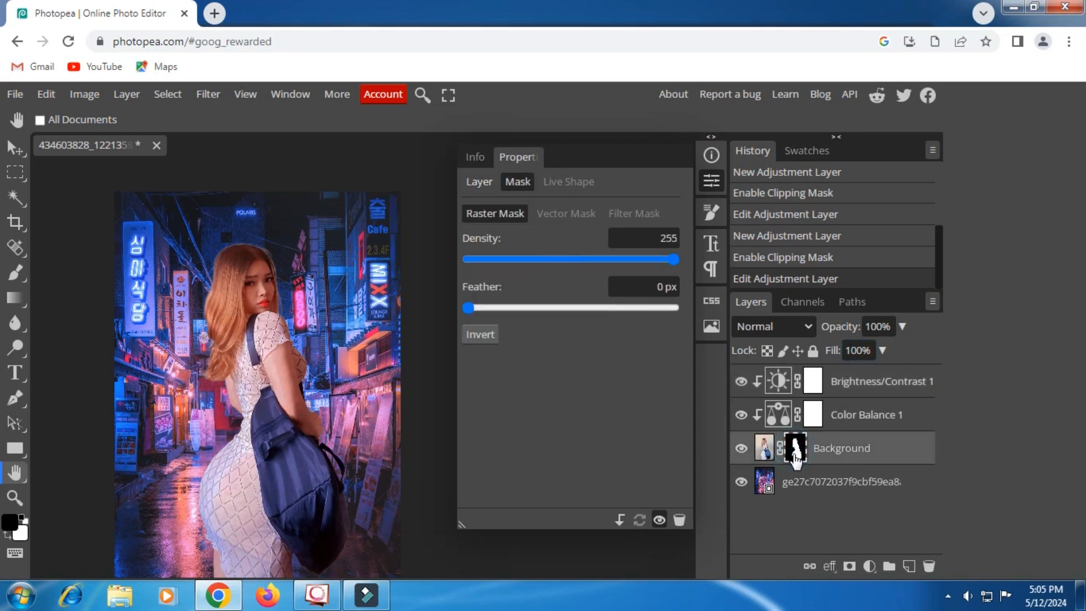
left_click(710, 187)
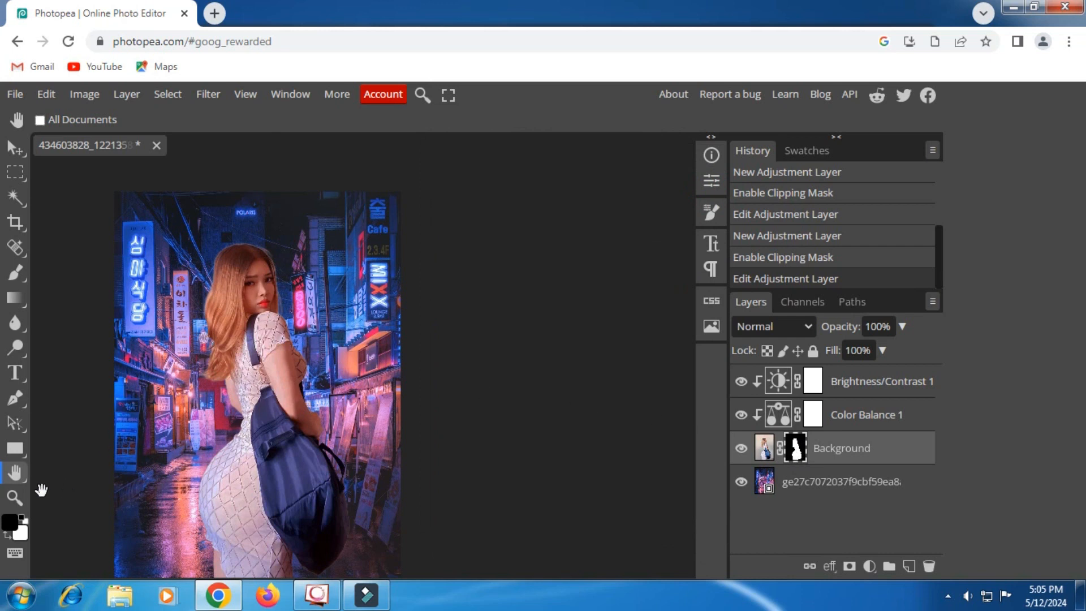
left_click(14, 497)
left_click(245, 275, "alt")
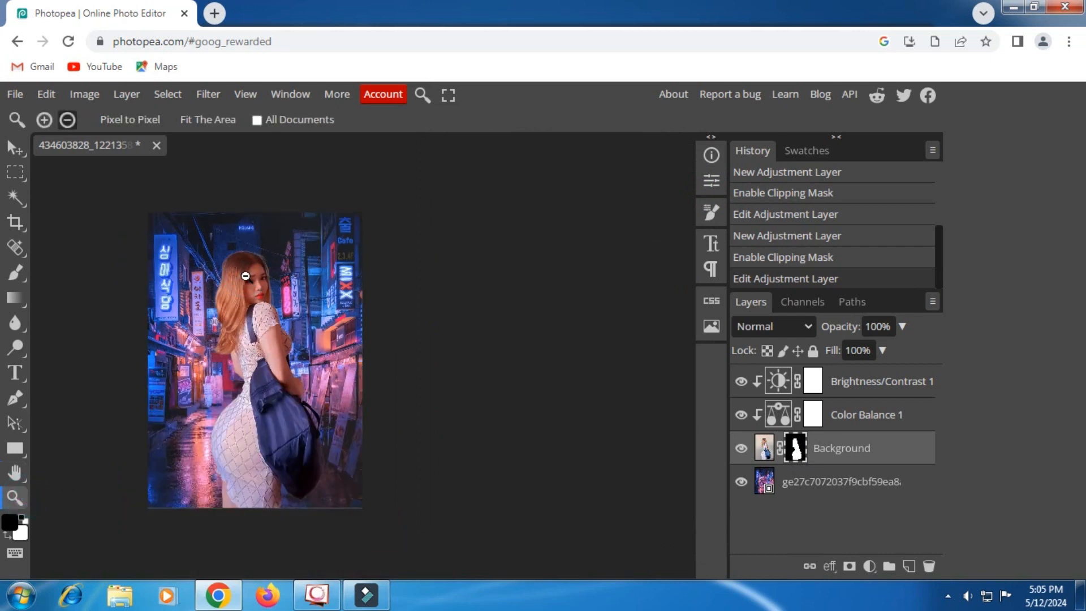
left_click(44, 120)
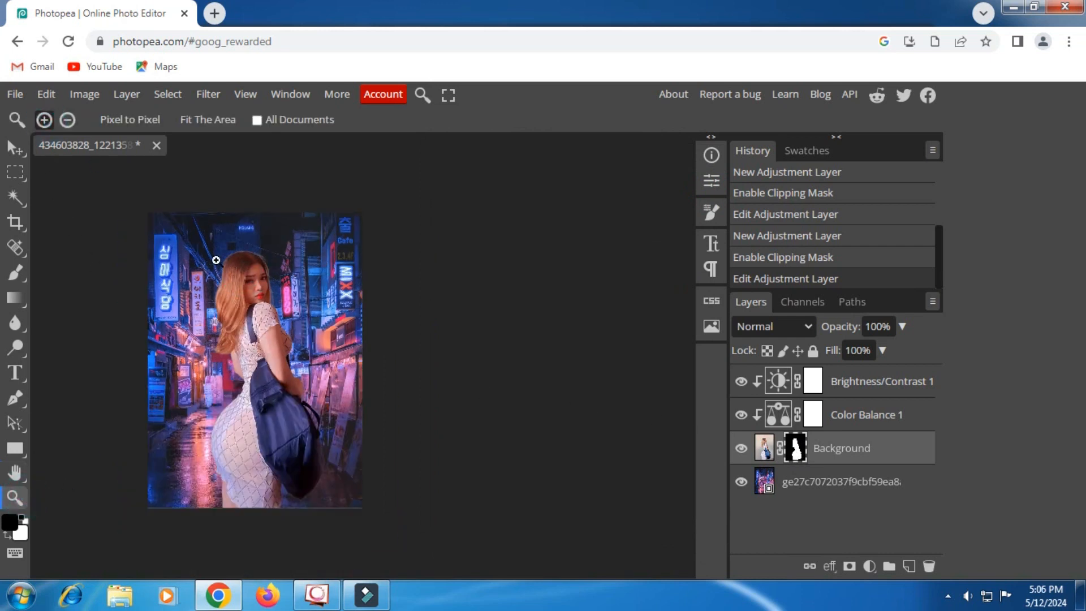
left_click(243, 261)
left_click(244, 264)
left_click(244, 263)
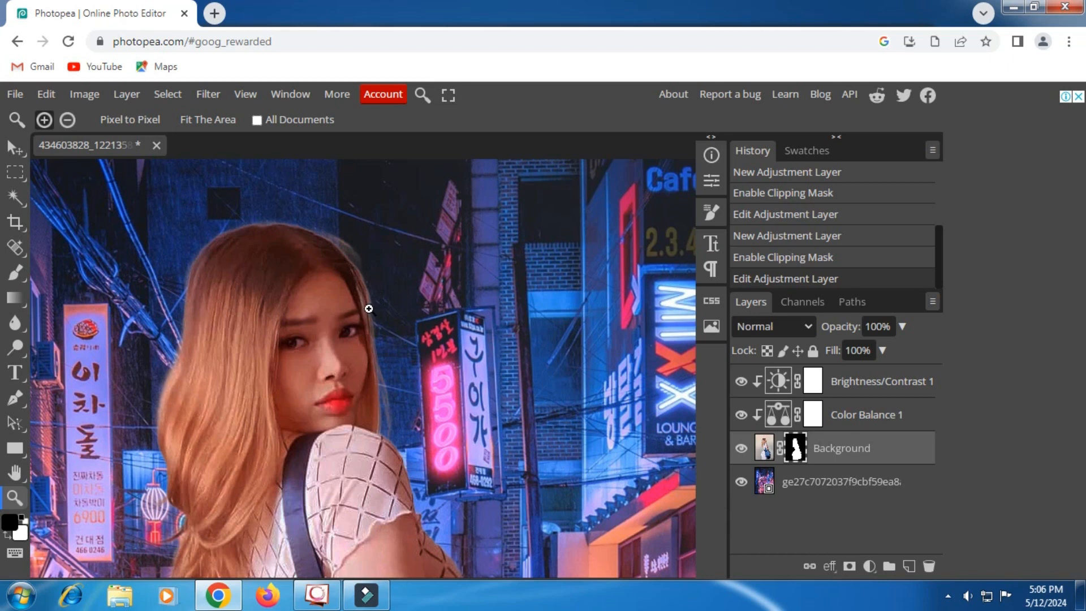
scroll(366, 309, "down", 5)
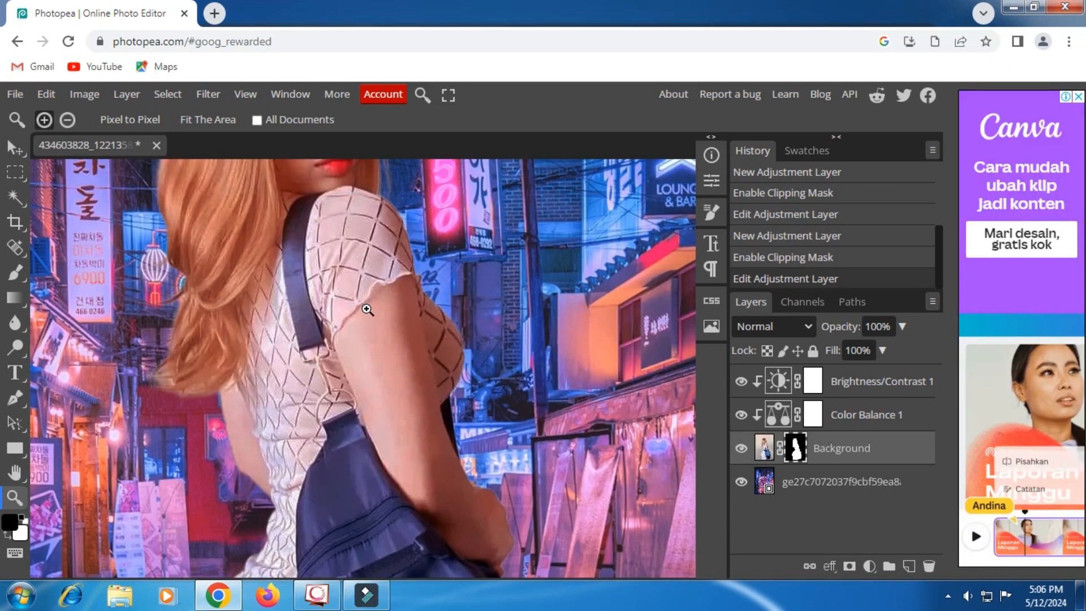
scroll(366, 309, "down", 3)
scroll(366, 309, "down", 5)
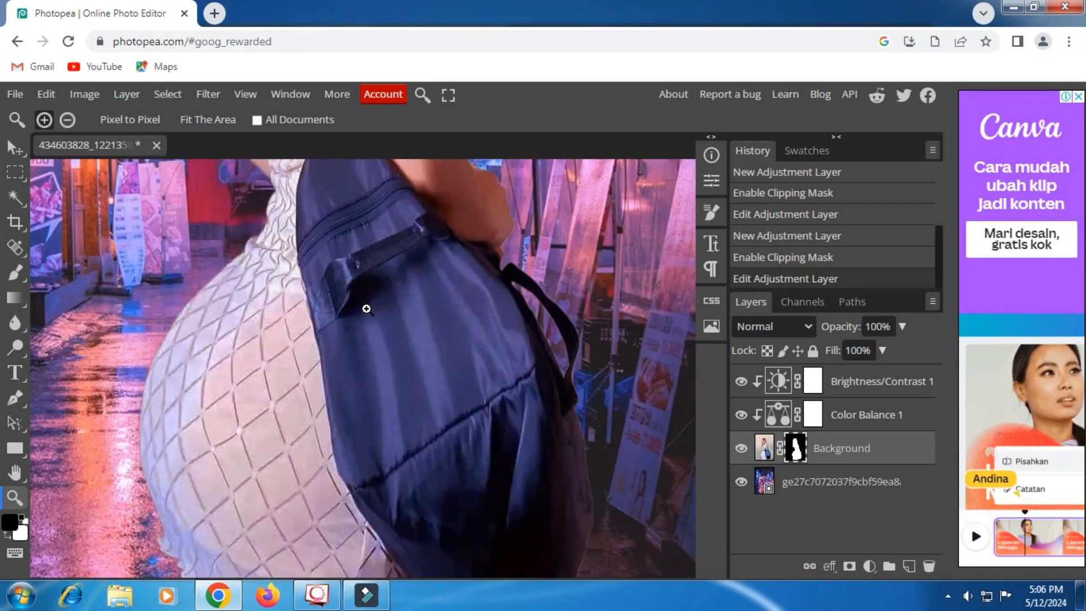
scroll(367, 309, "down", 3)
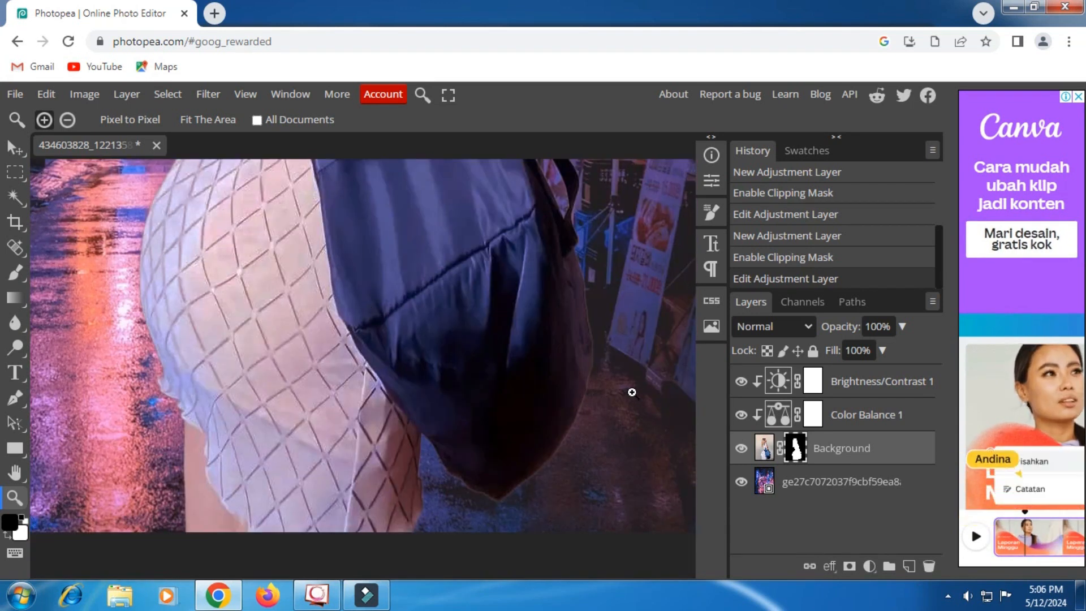
left_click(164, 92)
mouse_move(245, 94)
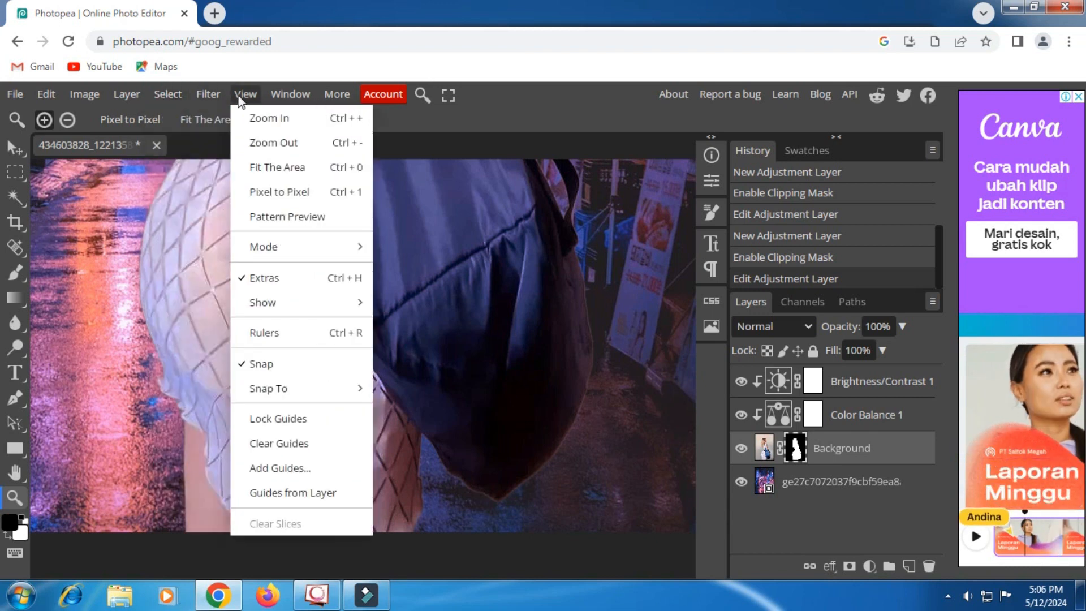
left_click(268, 163)
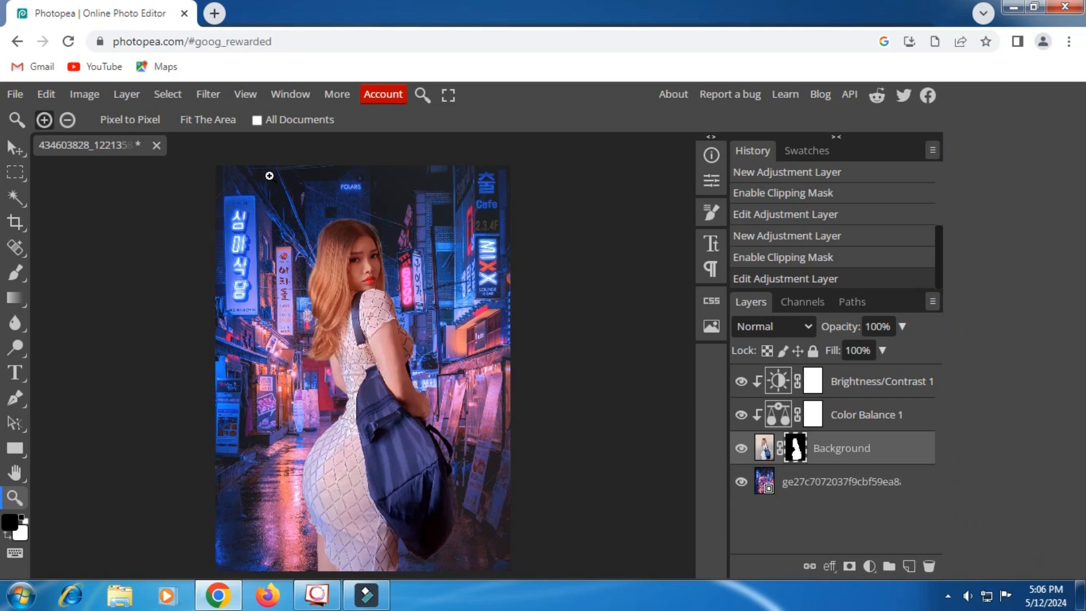
Step: Export the finished composite as a JPG at 100% quality and dismiss the browser's download notice
left_click(22, 94)
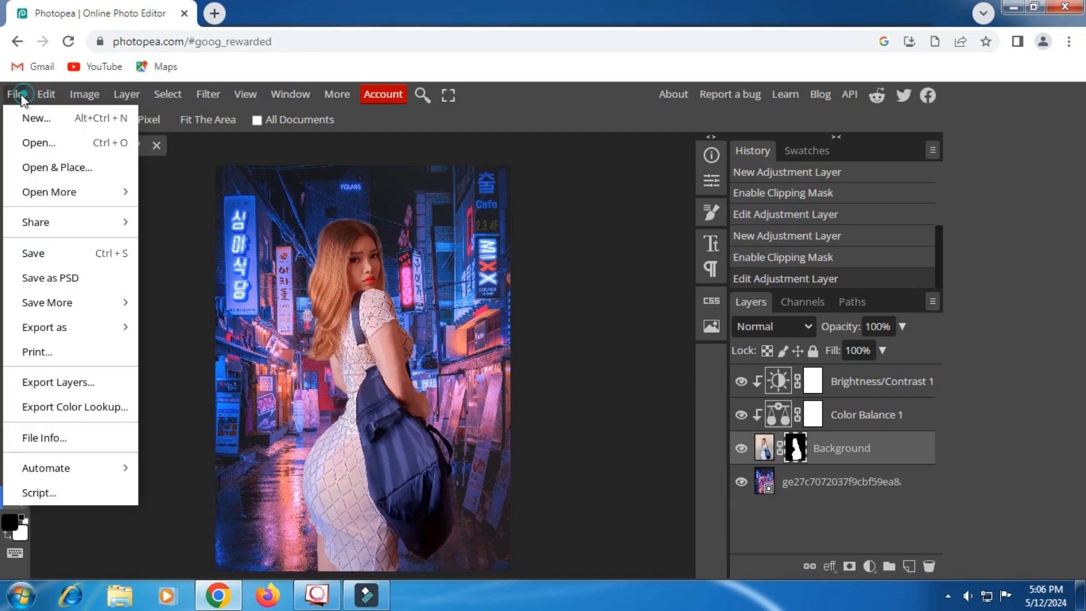
mouse_move(73, 323)
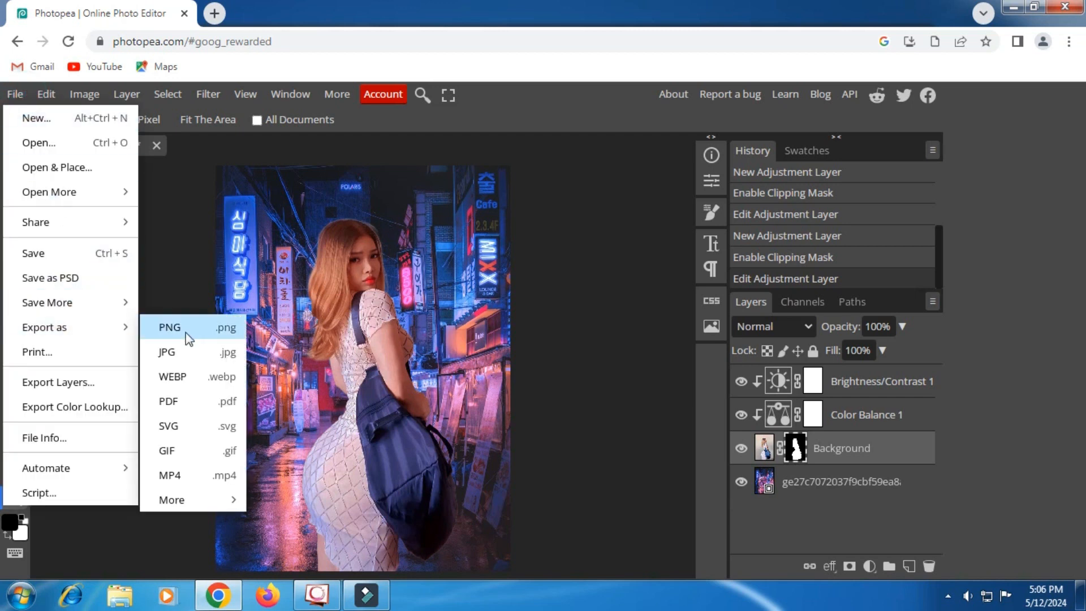
left_click(183, 347)
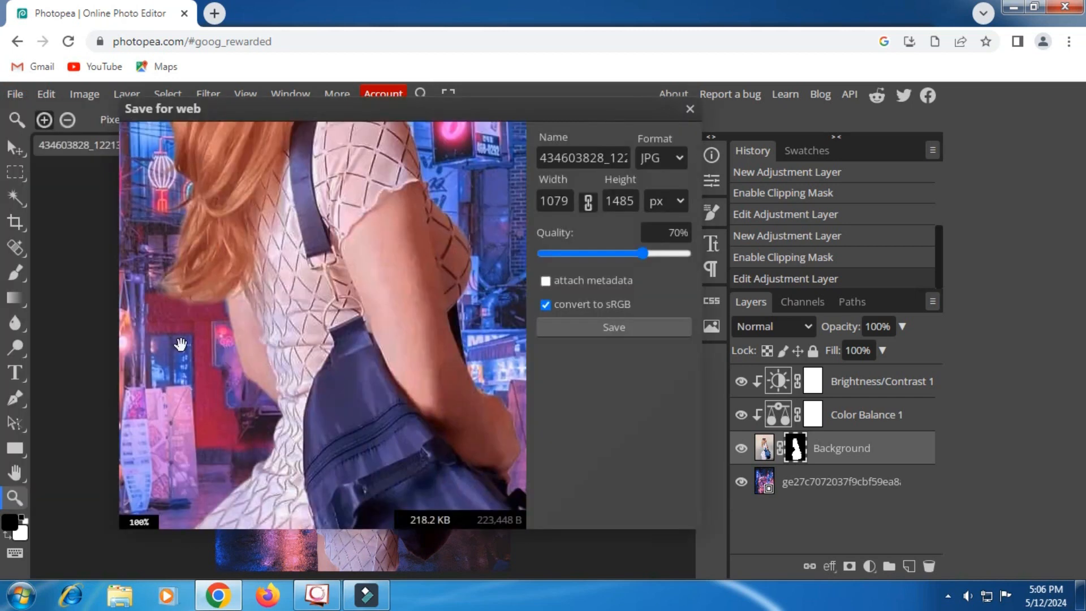
left_click_drag(643, 253, 709, 246)
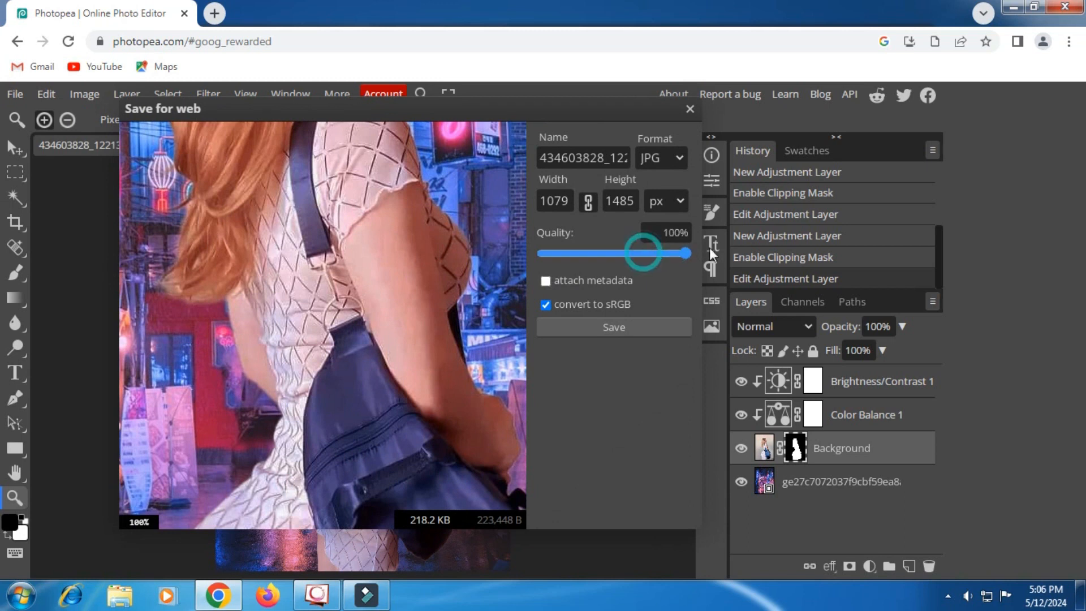
left_click(617, 326)
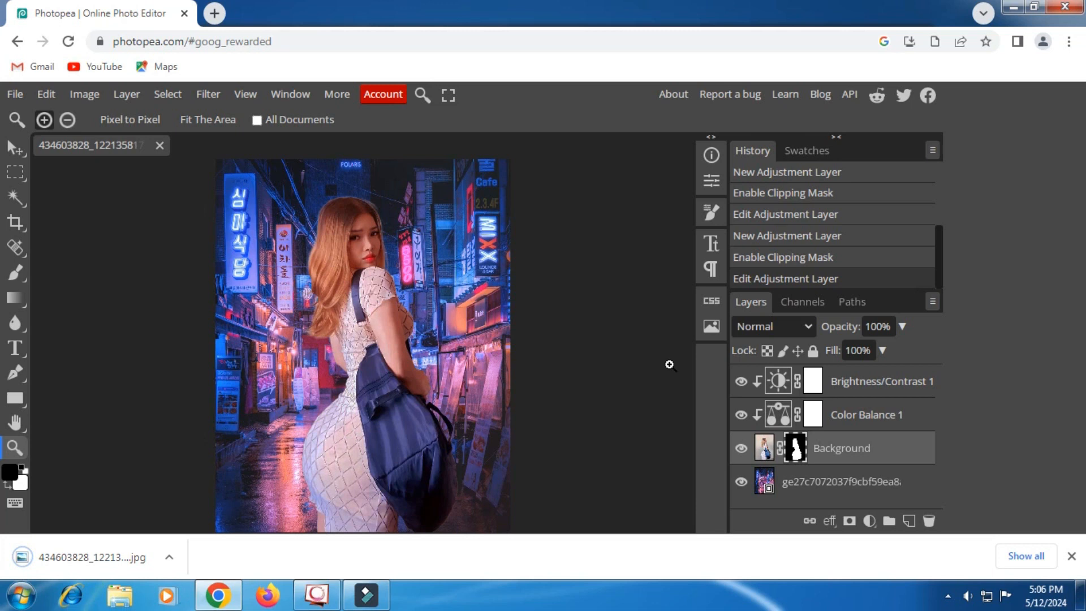
left_click(1071, 556)
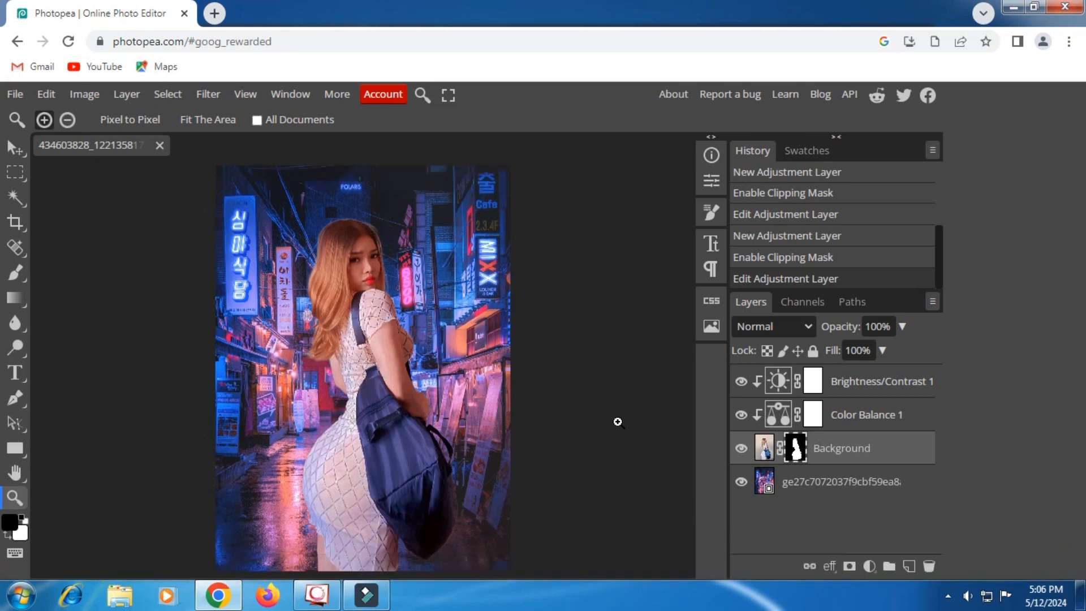